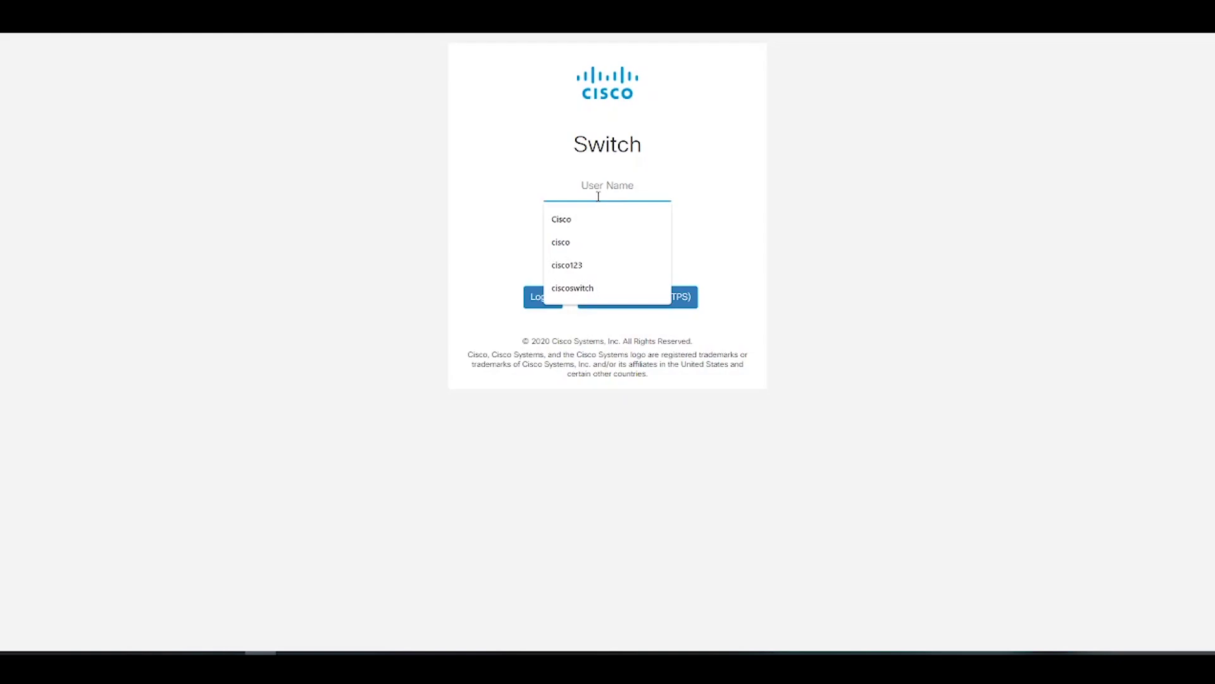
Log in with the default user name and password, skip the default-user change, and open the Dashboard
type("cisco")
left_click(696, 207)
left_click(637, 225)
type("ci")
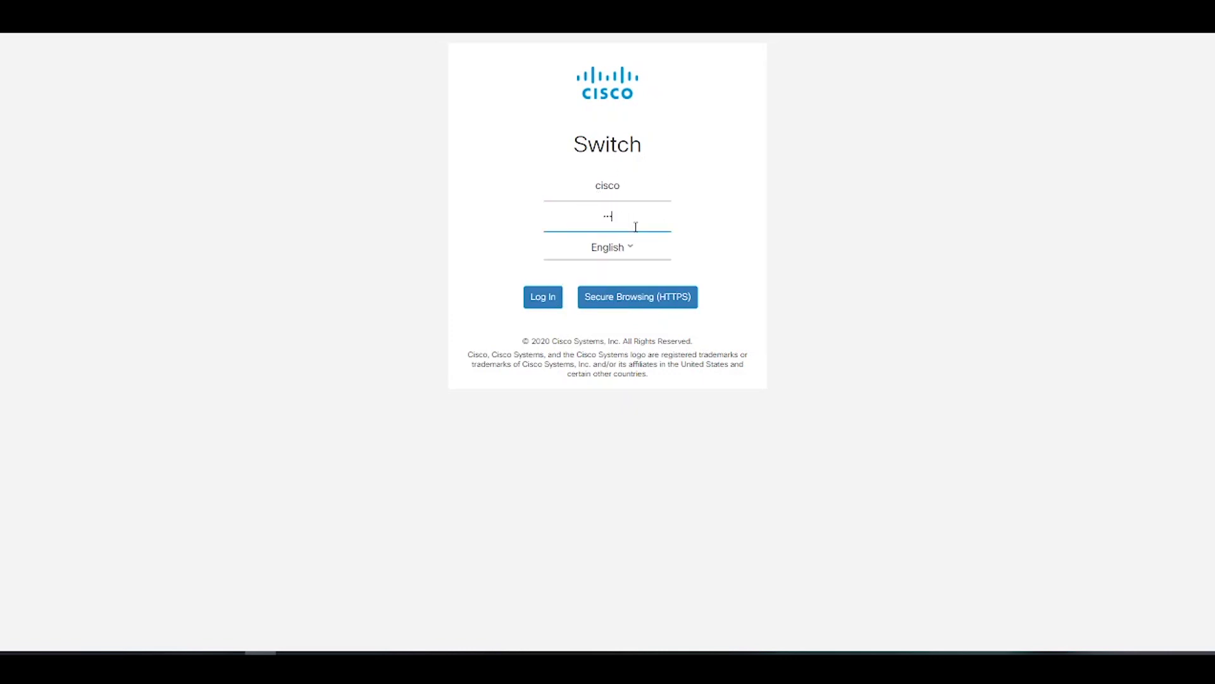
left_click(552, 301)
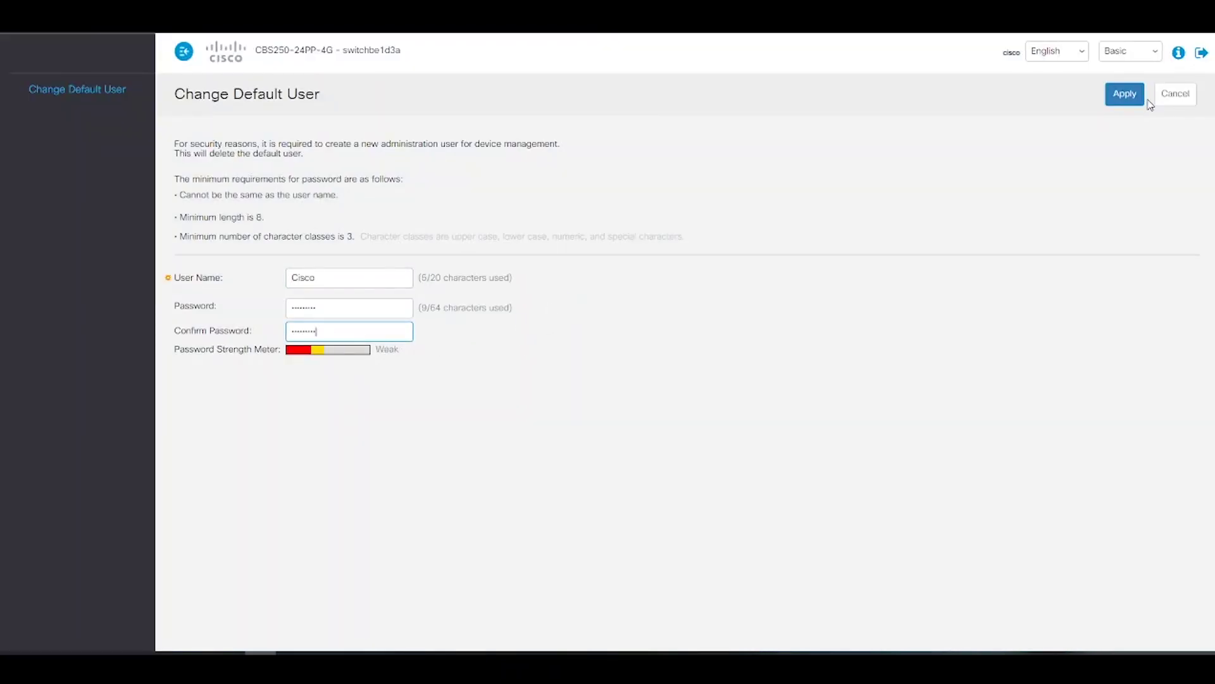
left_click(1133, 96)
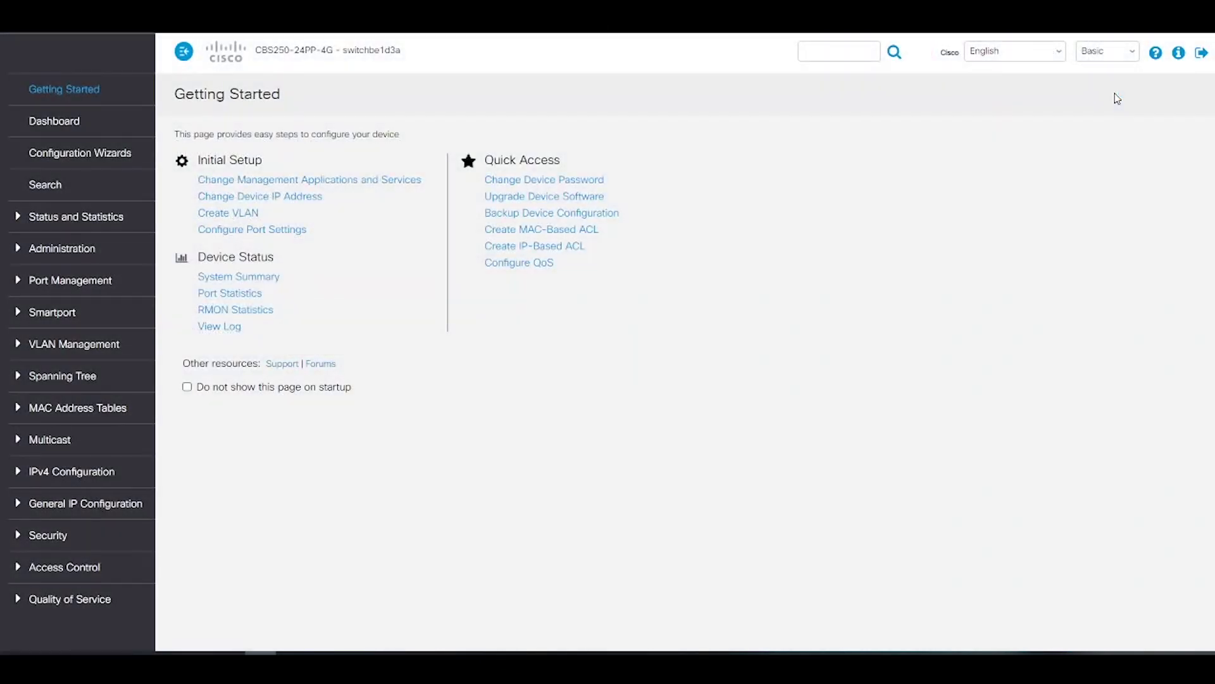
left_click(50, 122)
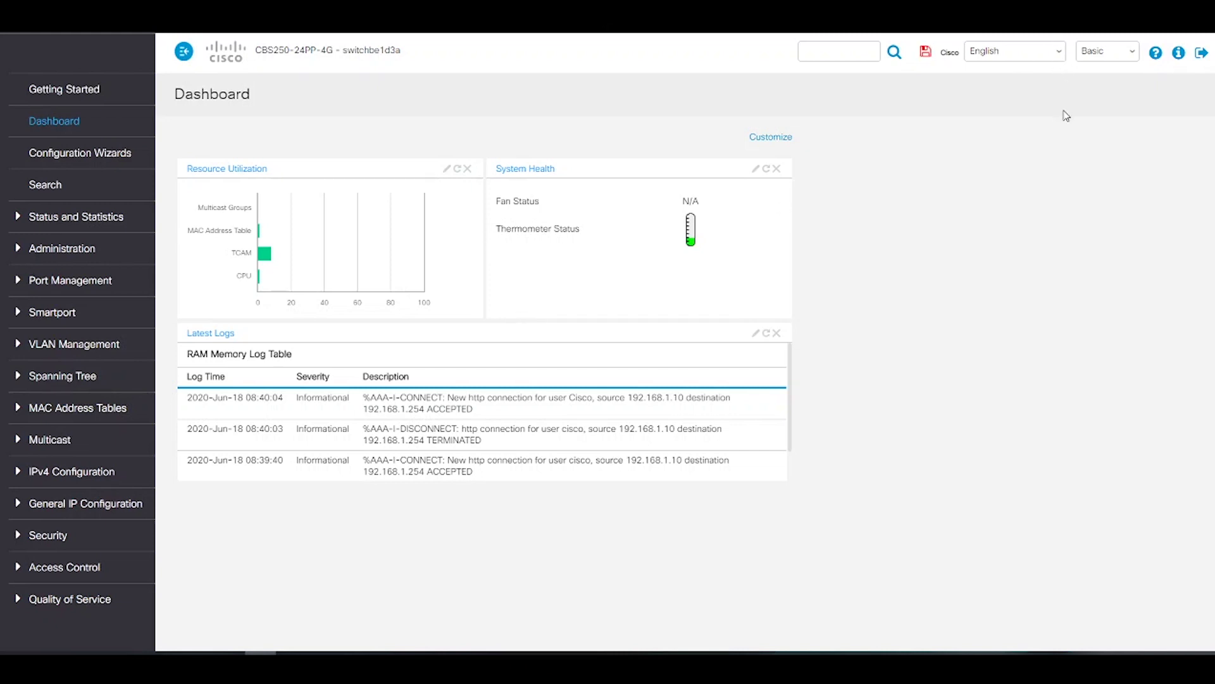
Switch the web interface from Basic to Advanced mode
left_click(1108, 51)
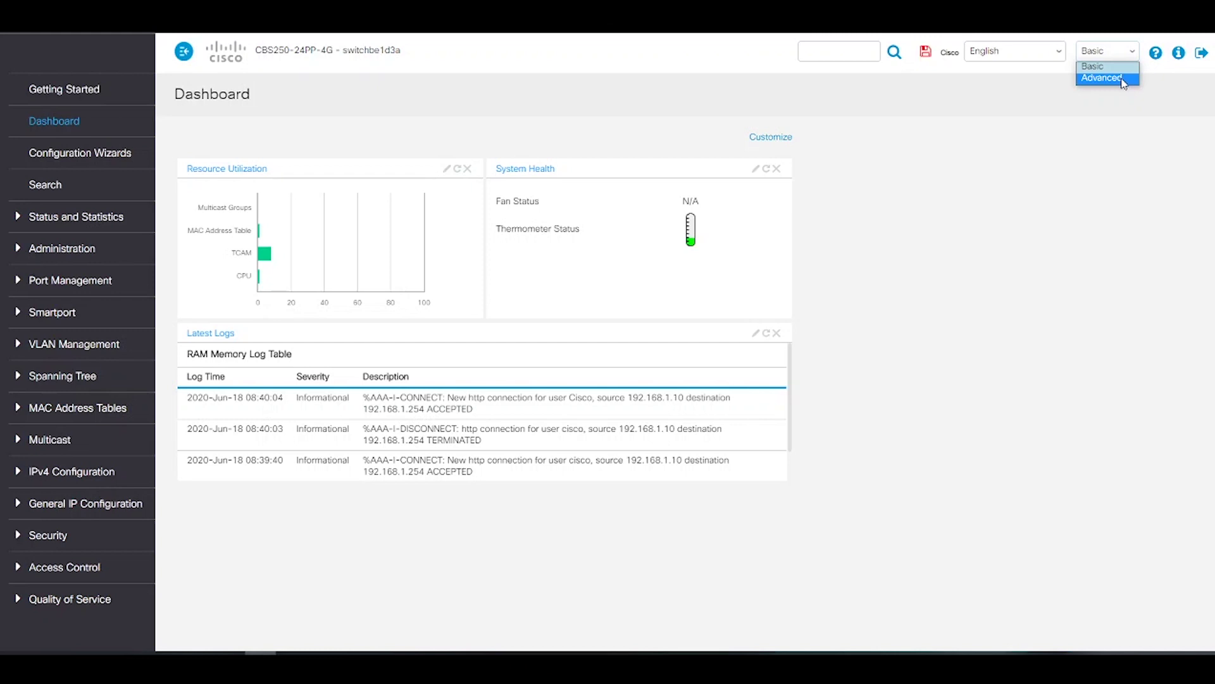
left_click(1117, 79)
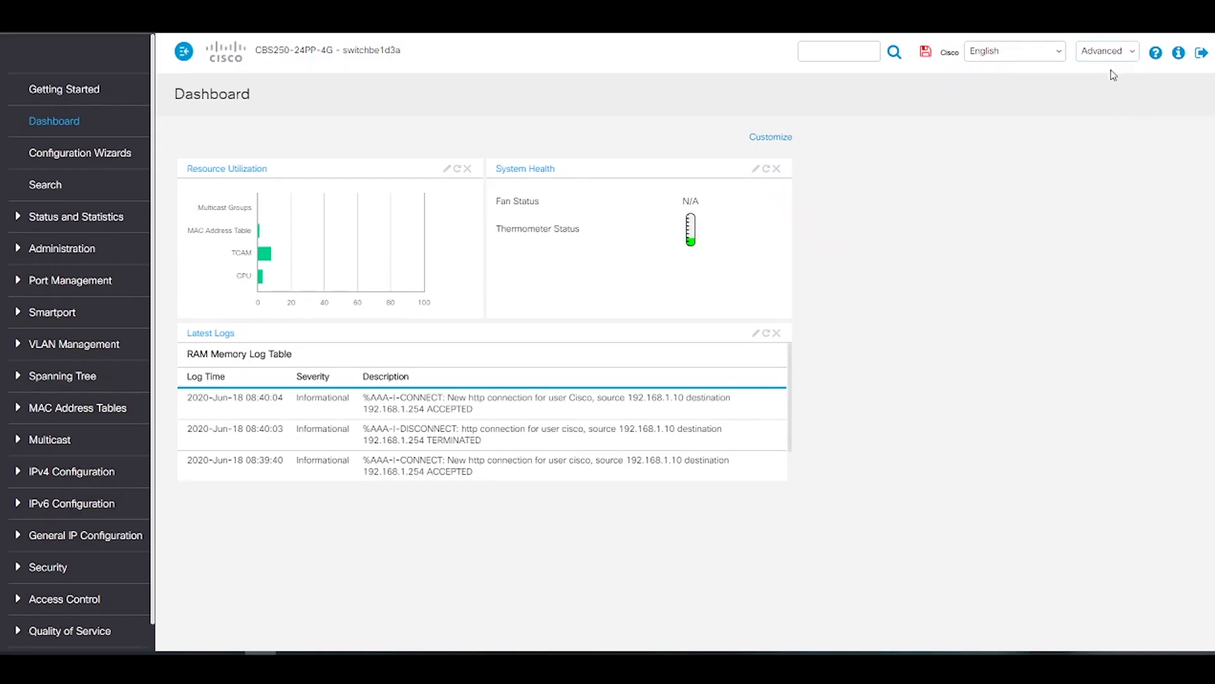
left_click(89, 93)
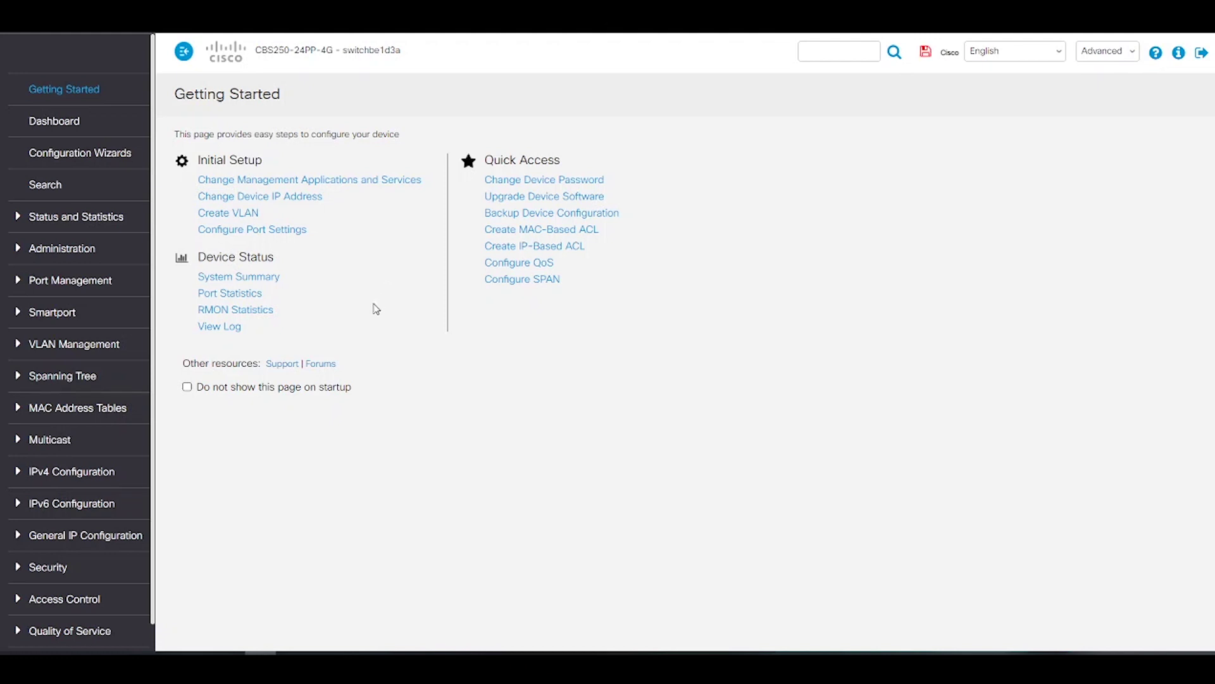
Open the Configuration Wizards page listing the Getting Started, VLAN and ACL wizards
left_click(109, 155)
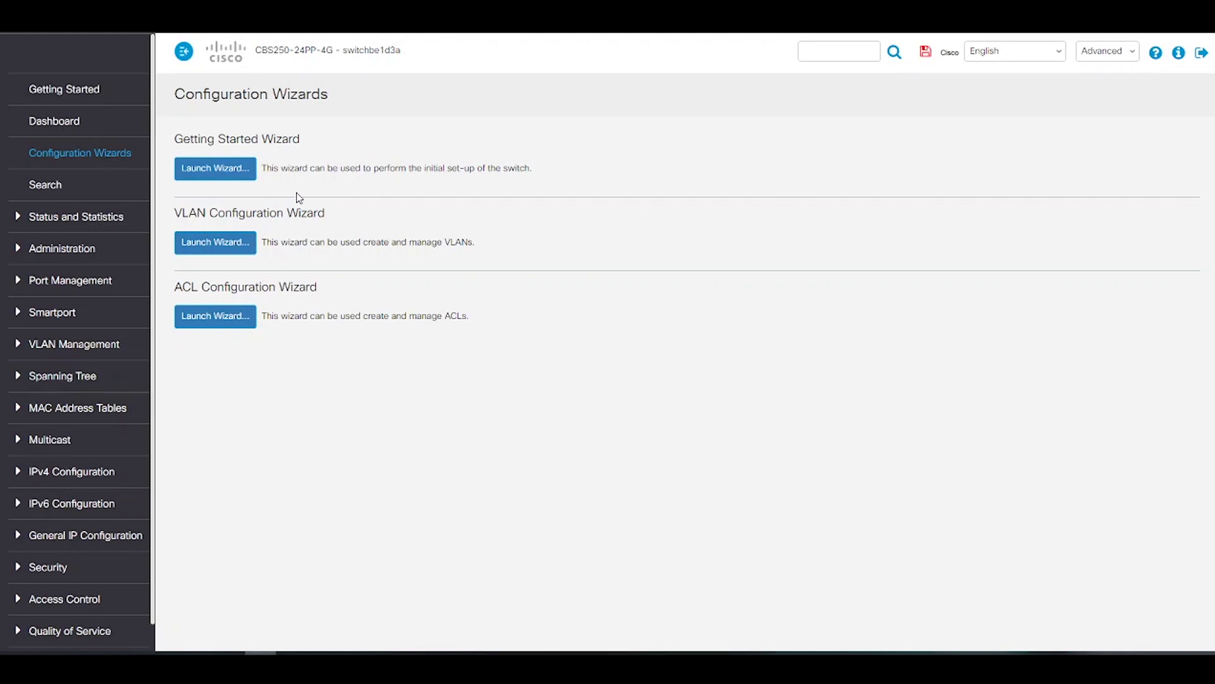
In the Getting Started Wizard, set location San Jose,CA, contact Cisco and custom host name CBS25
left_click(236, 165)
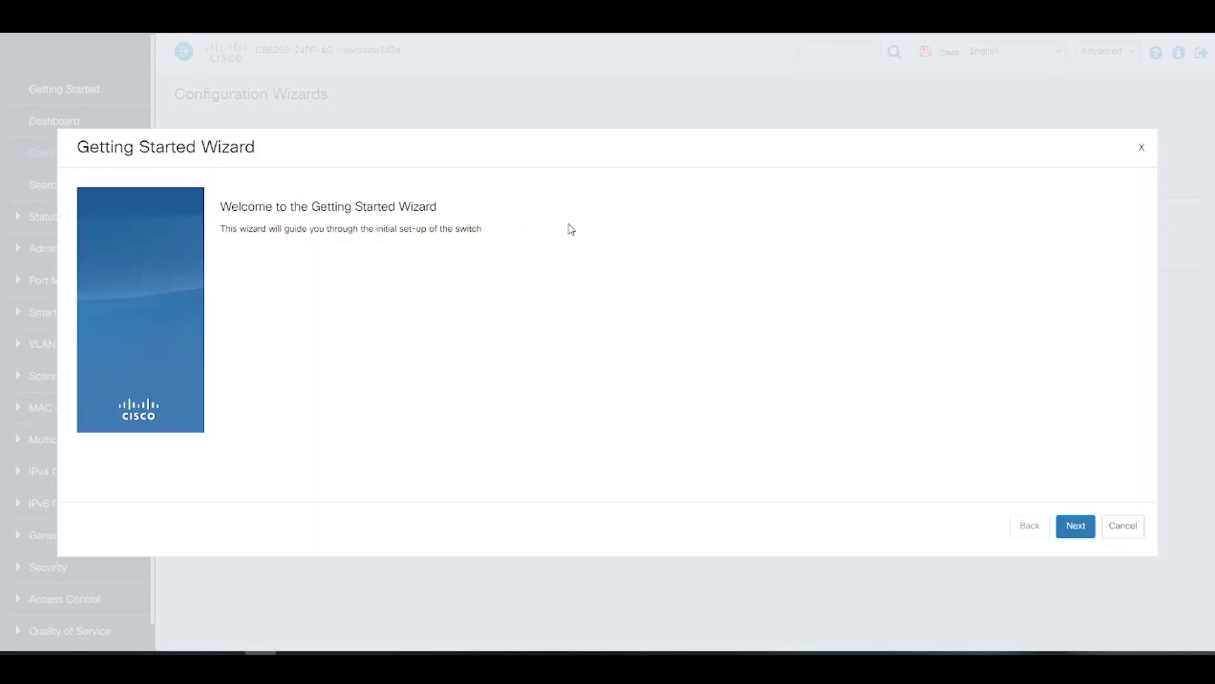
left_click(1076, 525)
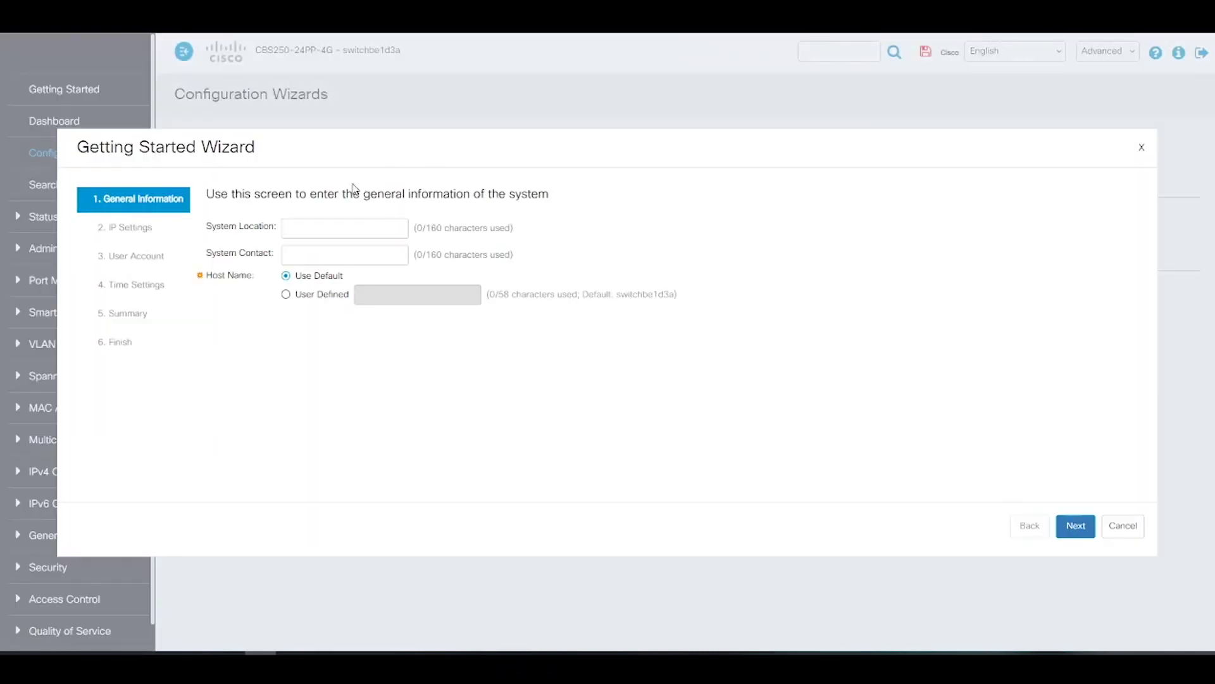
left_click(342, 227)
type("San Jose,CA")
key("Tab")
type("Cisco")
left_click(285, 294)
left_click(378, 295)
type("CBS")
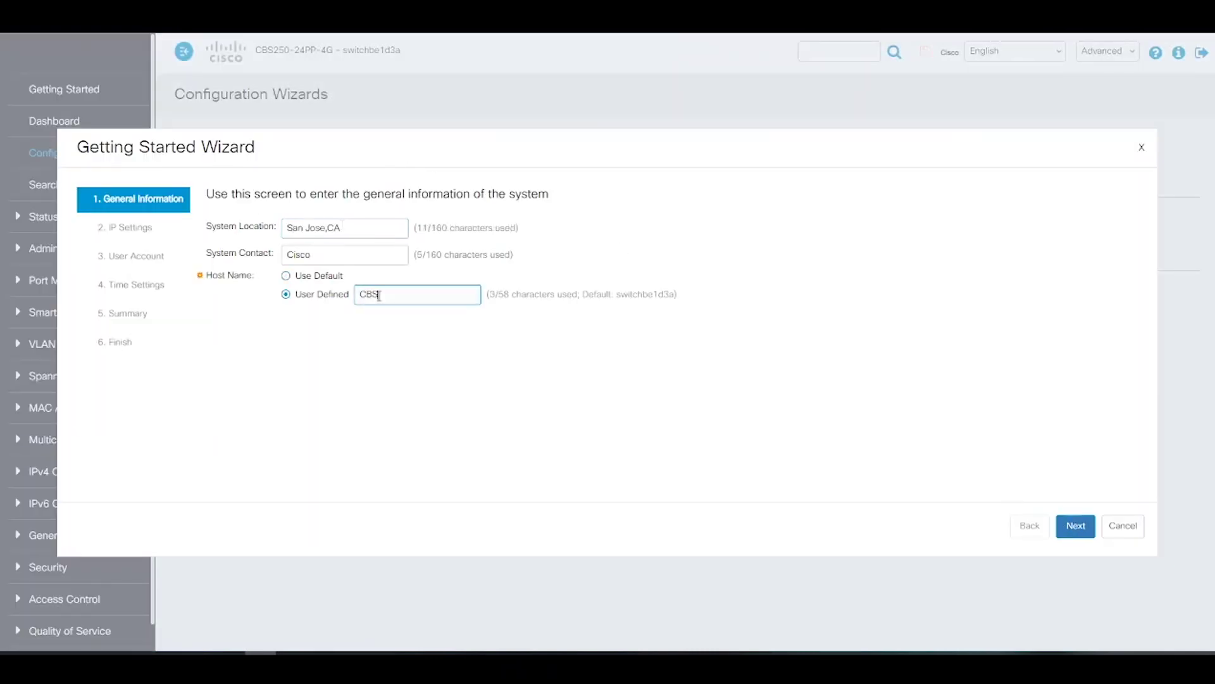
type("25oA")
Set the clock manually with date and time imported from the computer, then apply the wizard
left_click(1076, 525)
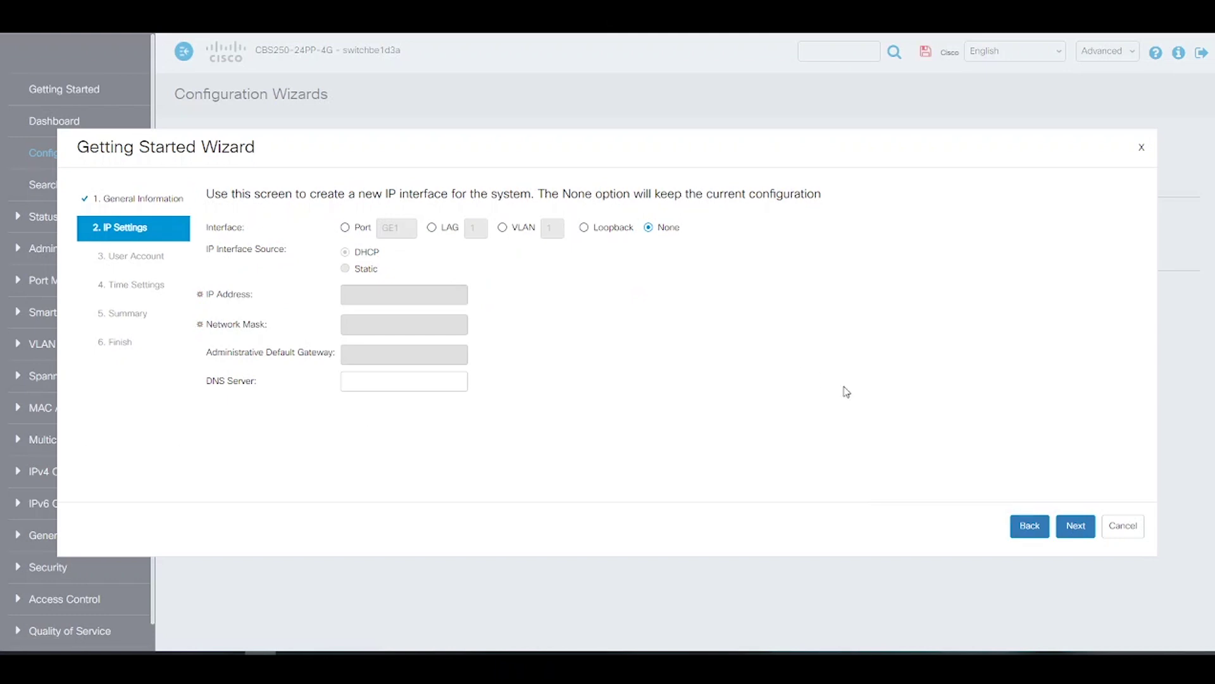
left_click(1075, 529)
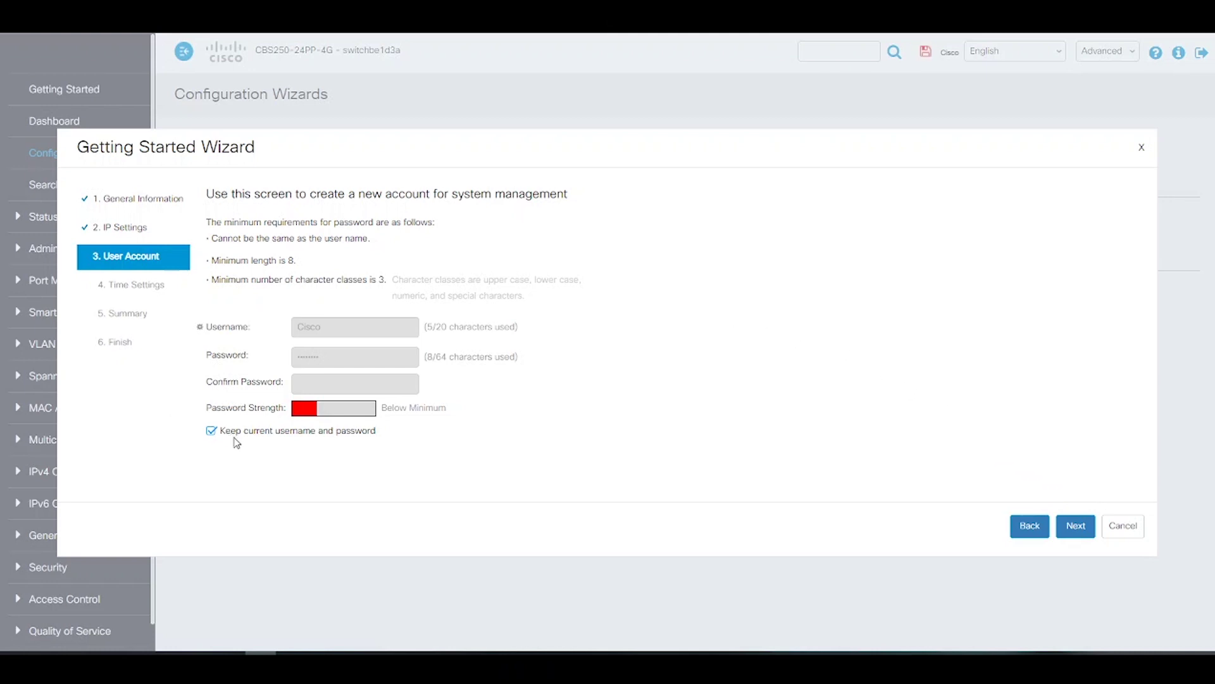
left_click(1081, 533)
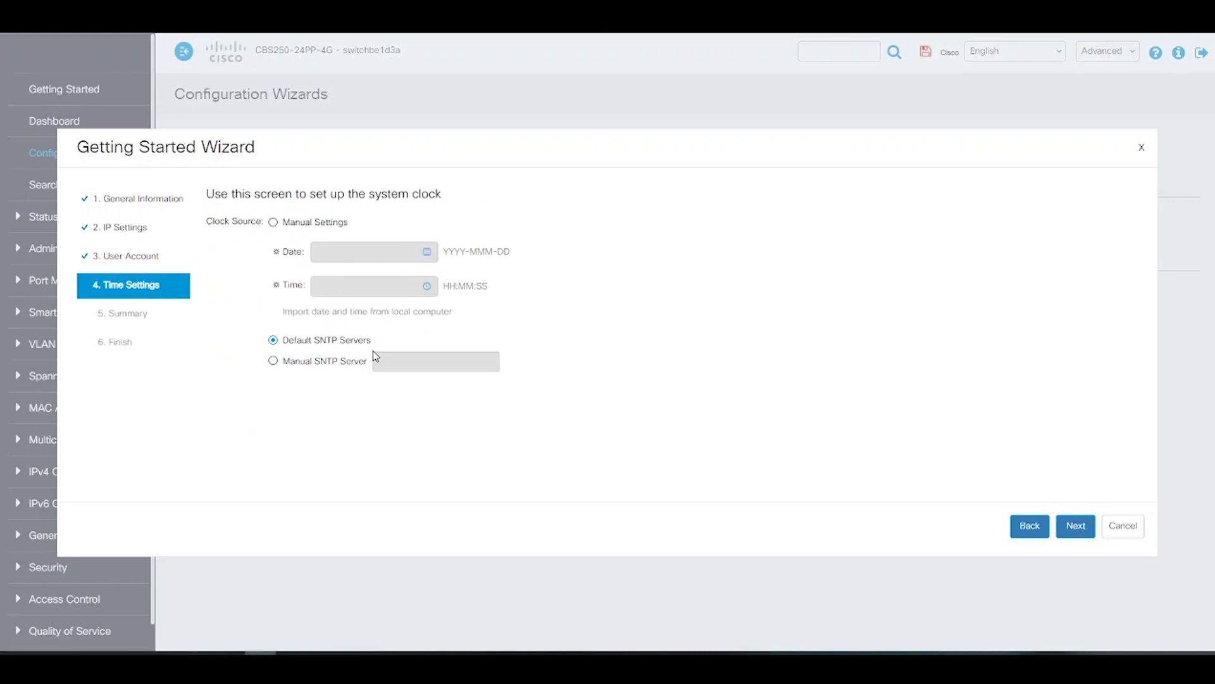
left_click(273, 222)
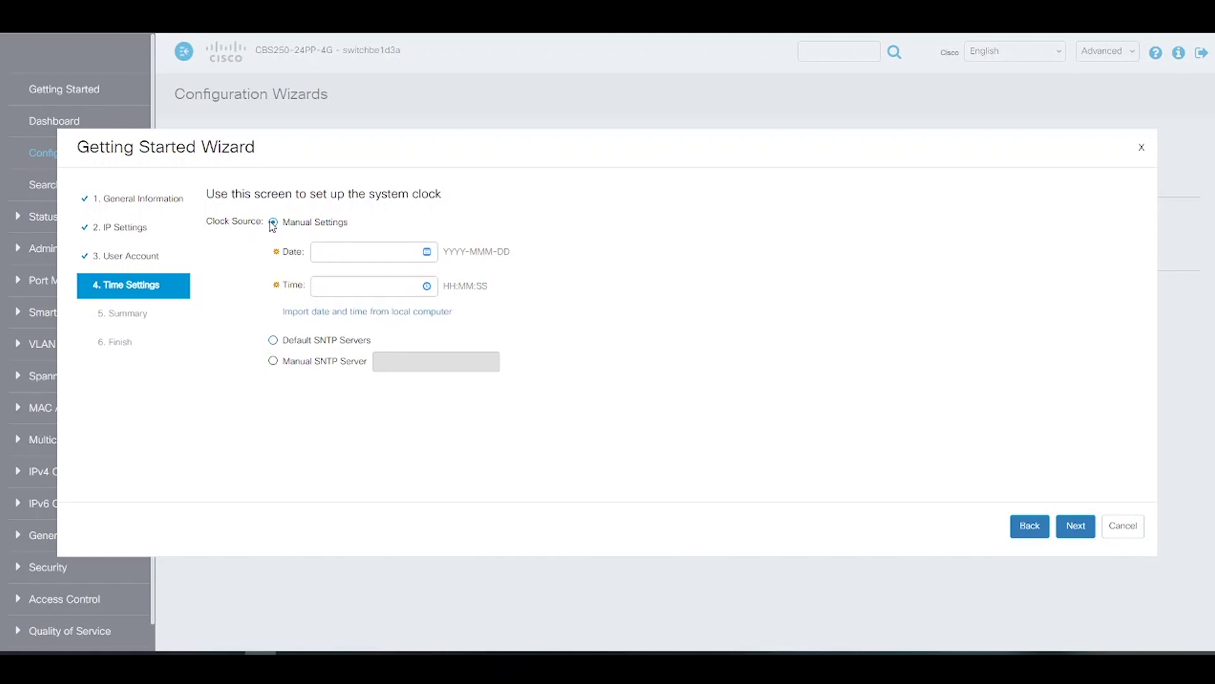
left_click(419, 318)
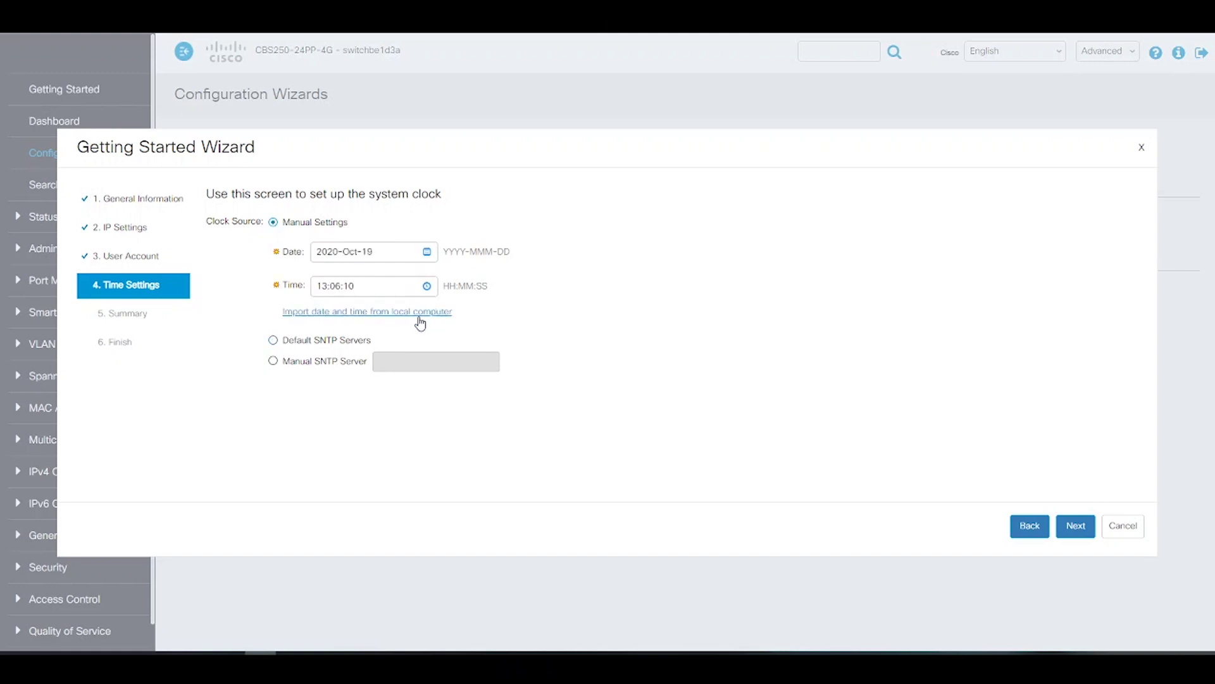
left_click(1076, 530)
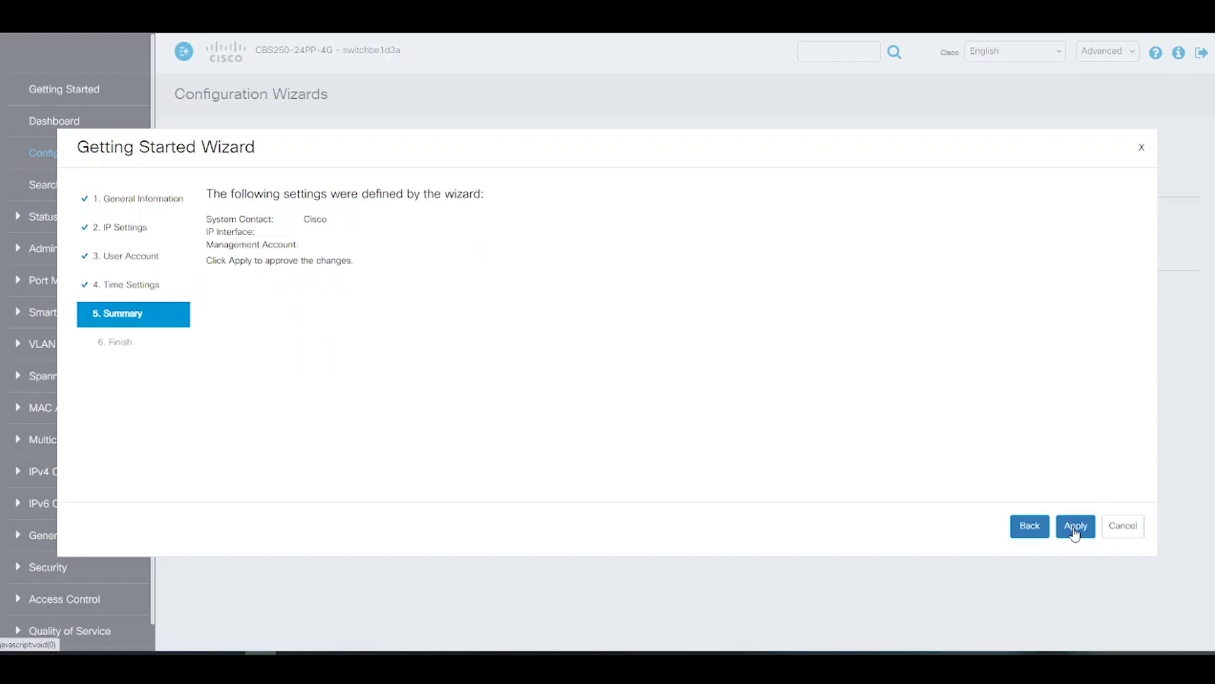
left_click(1075, 527)
left_click(1125, 526)
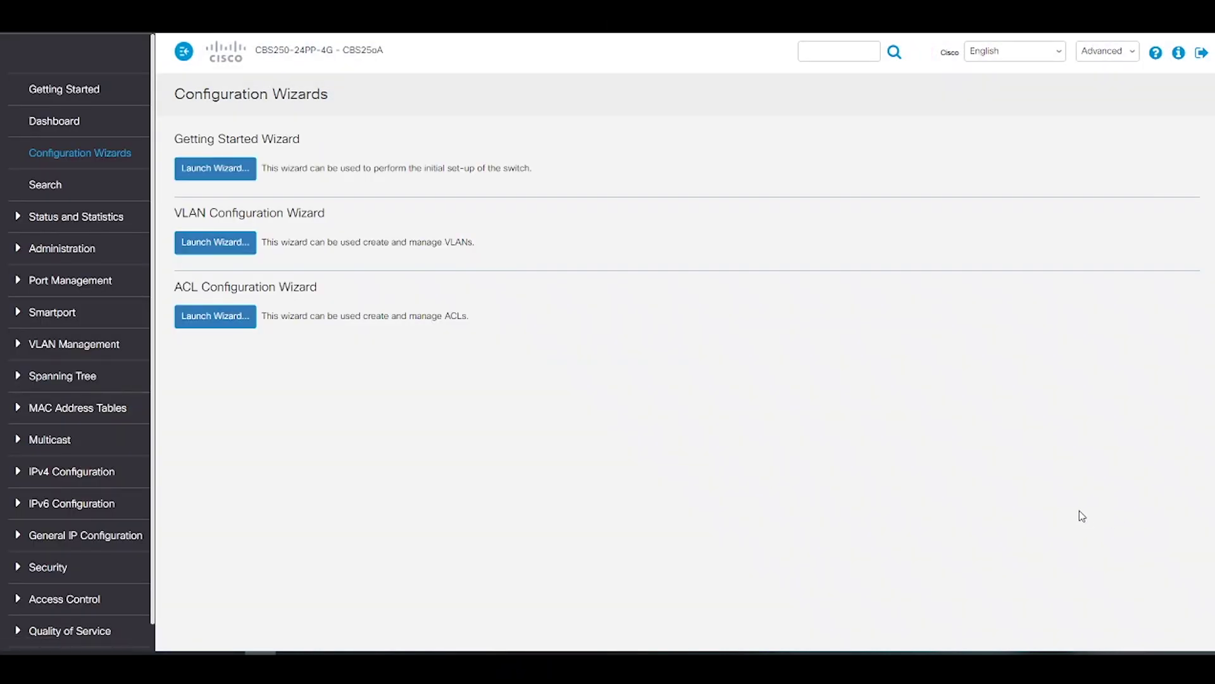
Start the VLAN Configuration Wizard and select GE1 as the trunk port
left_click(227, 242)
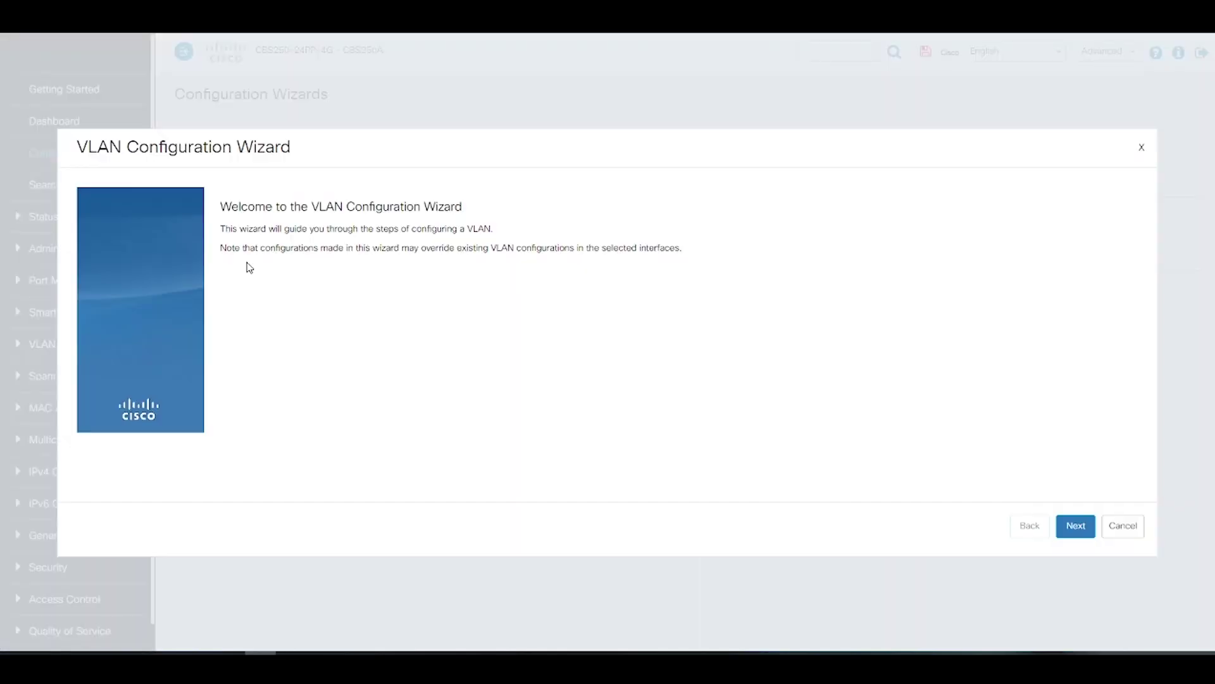
left_click(1076, 526)
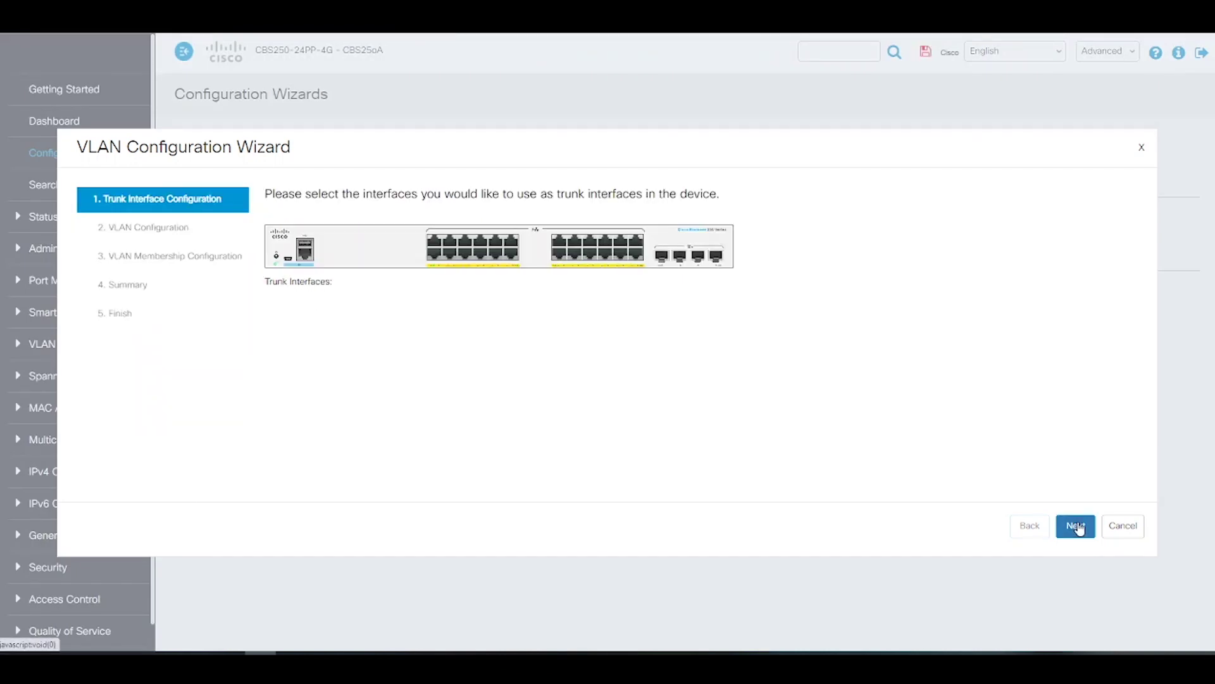
left_click(436, 247)
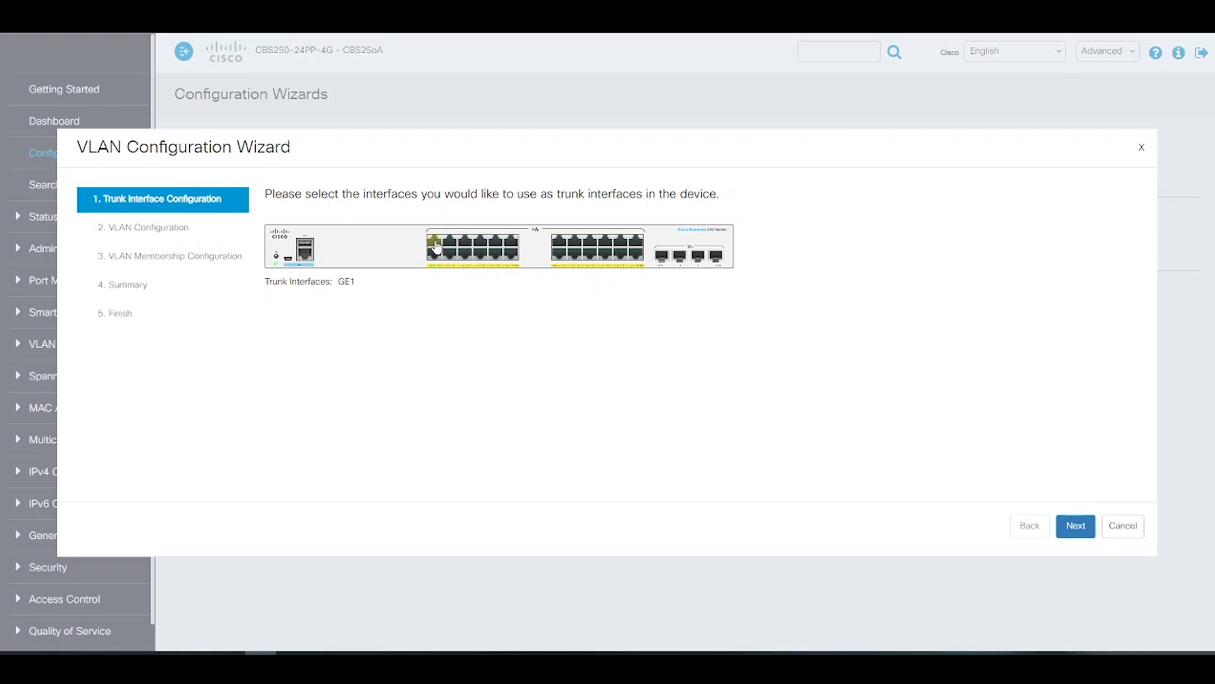
left_click(1074, 528)
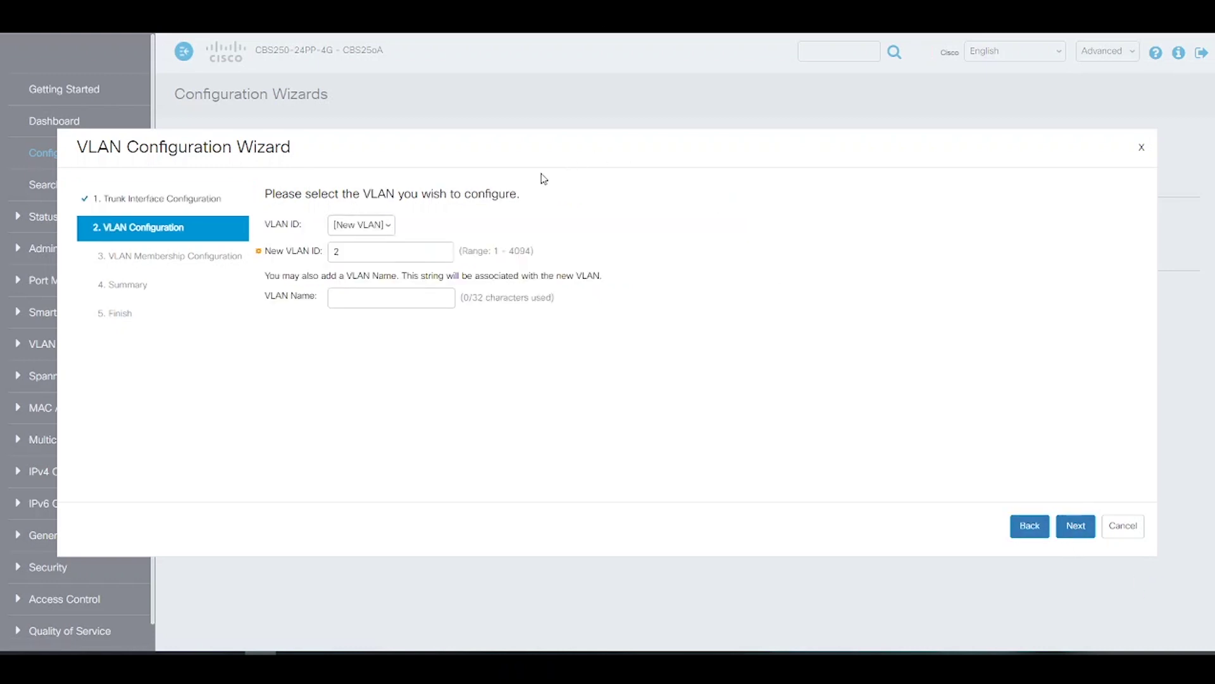
Define VLAN 20 named Admin with GE1 as an untagged trunk member
type("0")
key("Tab")
type("Admi")
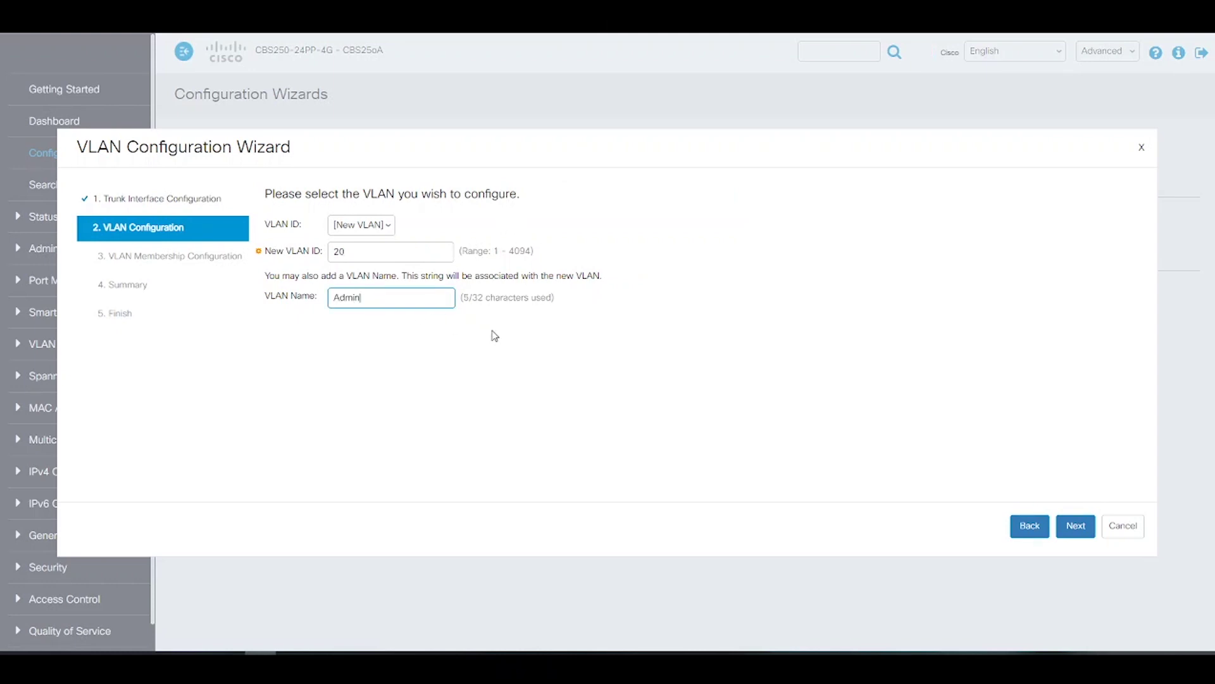
left_click(1060, 535)
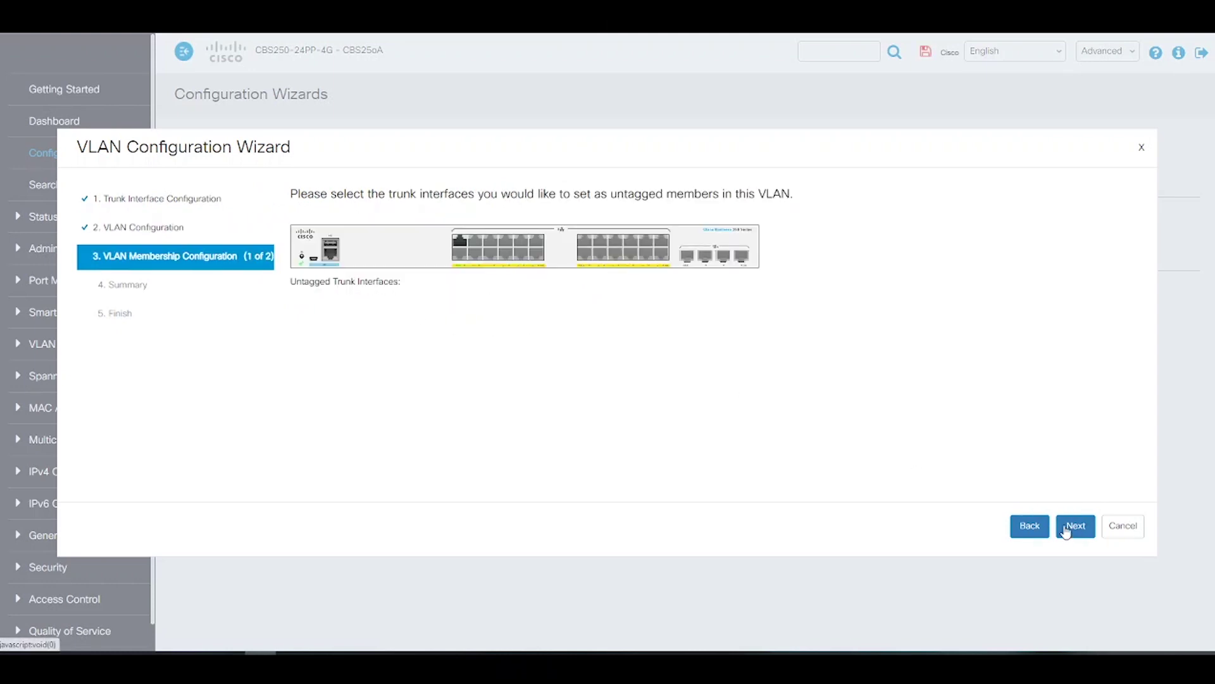
left_click(457, 244)
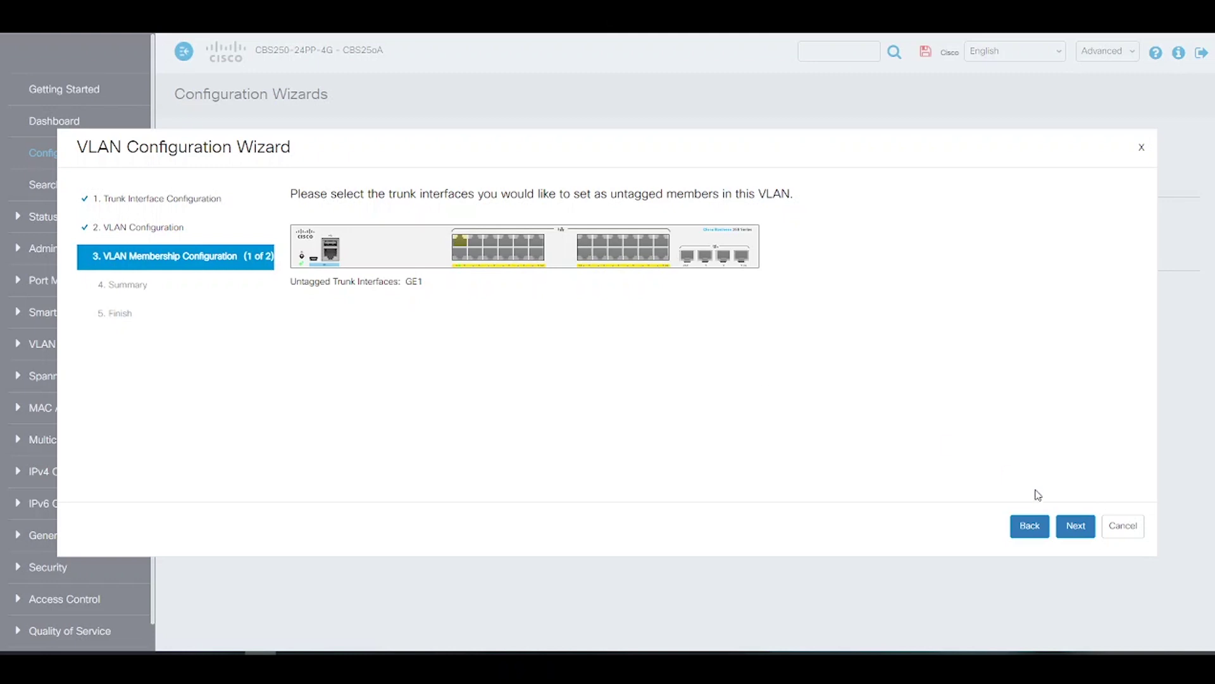
left_click(1087, 529)
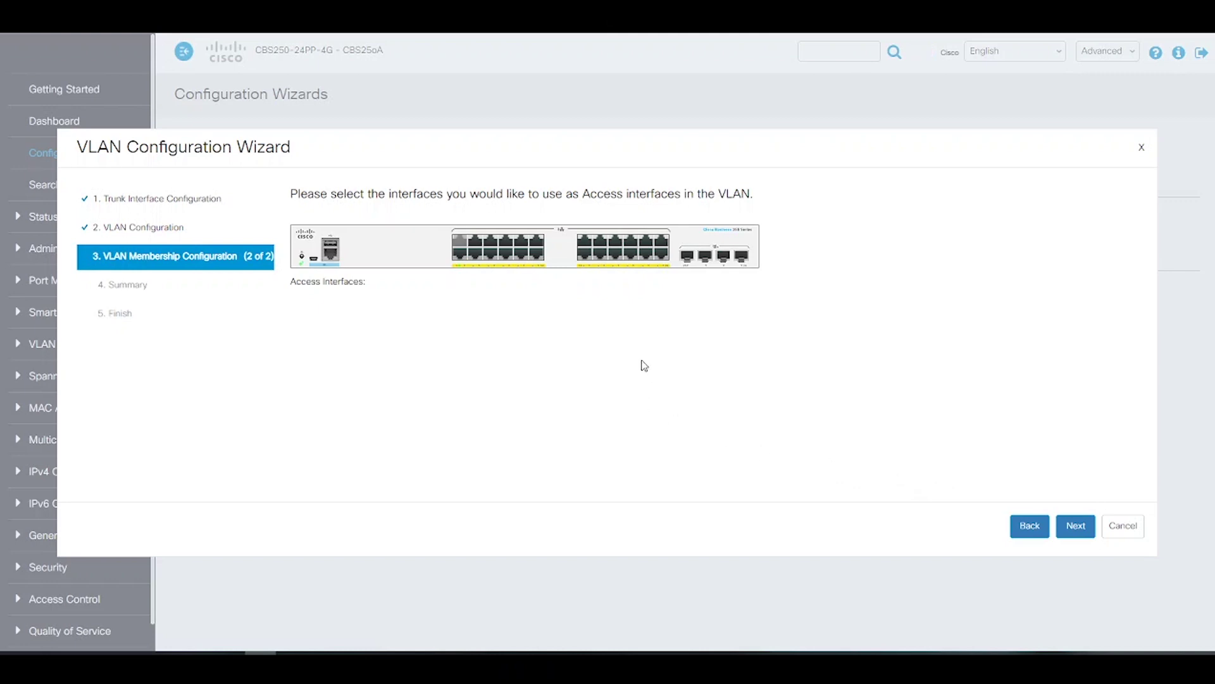
Add GE13, GE14, GE15 and GE16 as access ports and apply the VLAN configuration
left_click(583, 245)
left_click(584, 255)
left_click(598, 244)
left_click(603, 256)
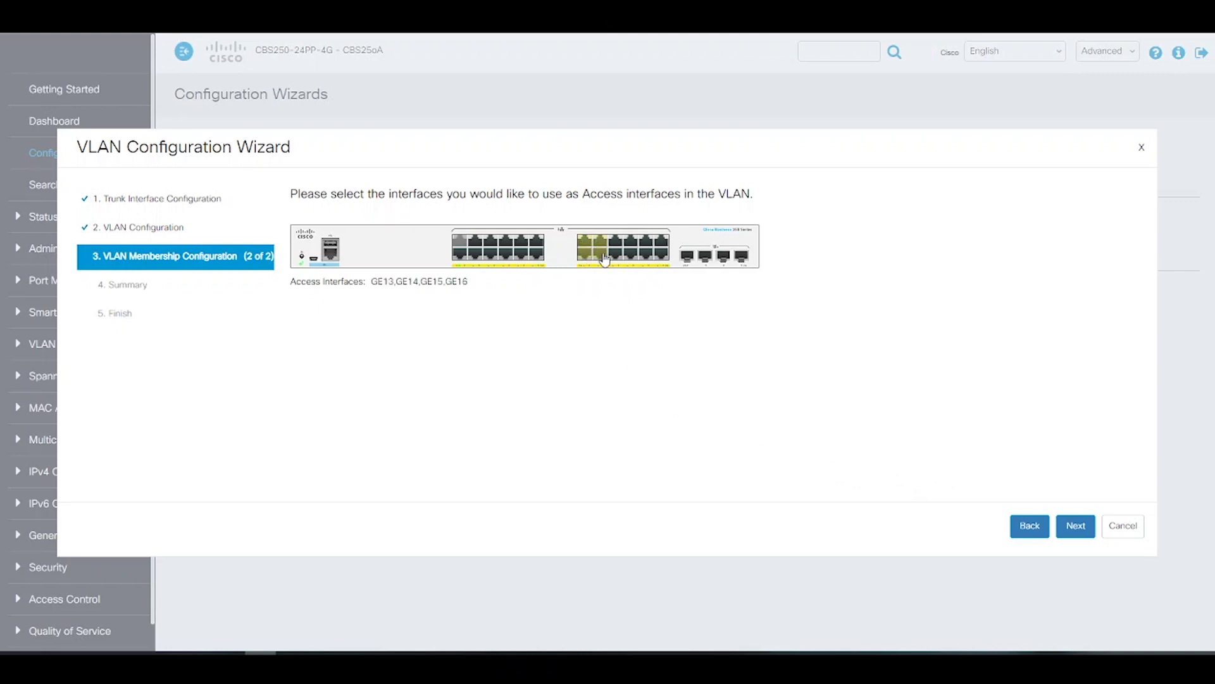
left_click(1074, 528)
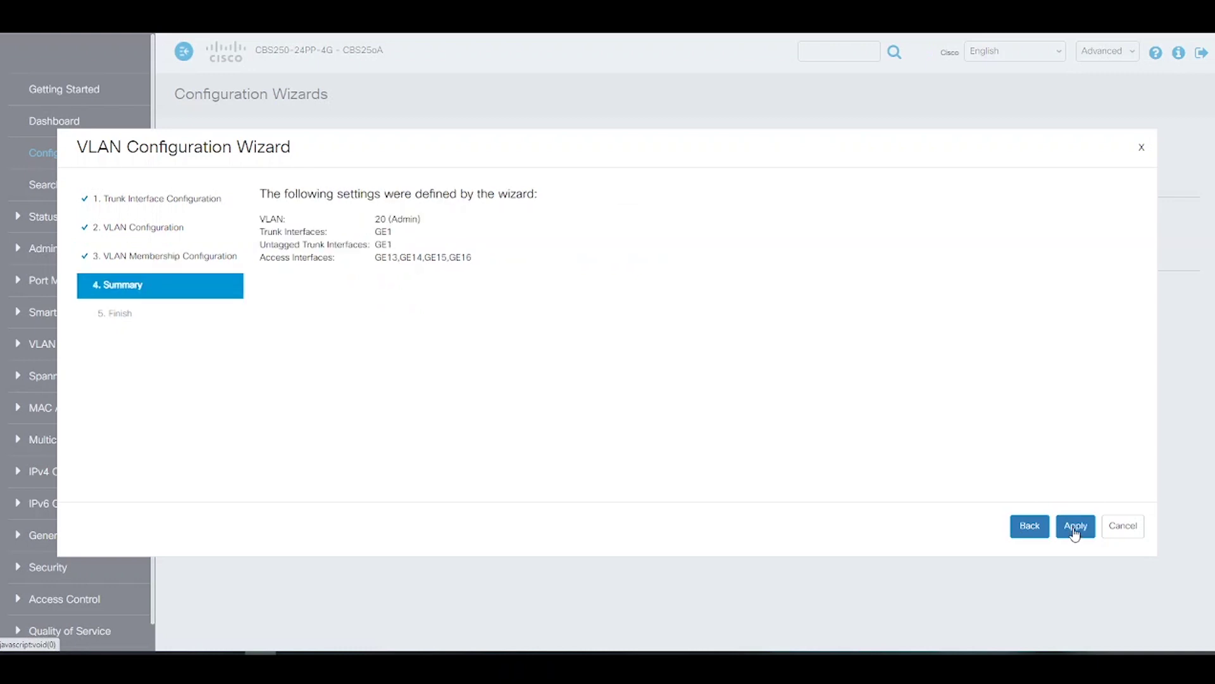
left_click(1075, 527)
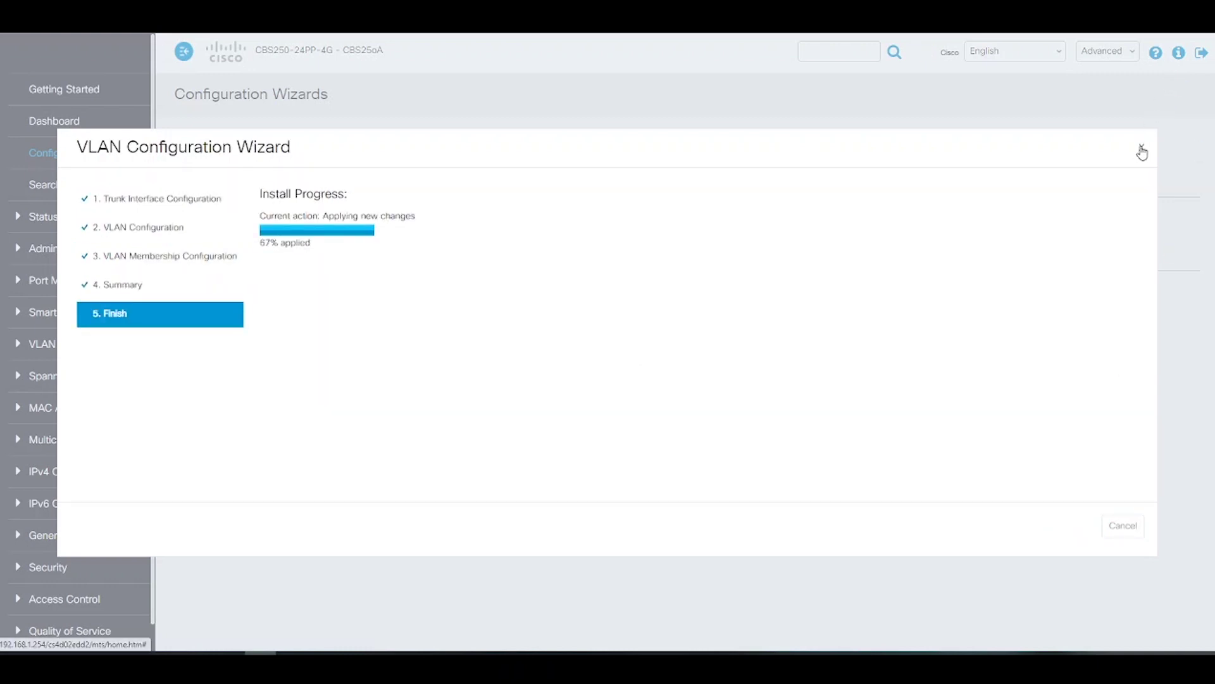
left_click(1141, 152)
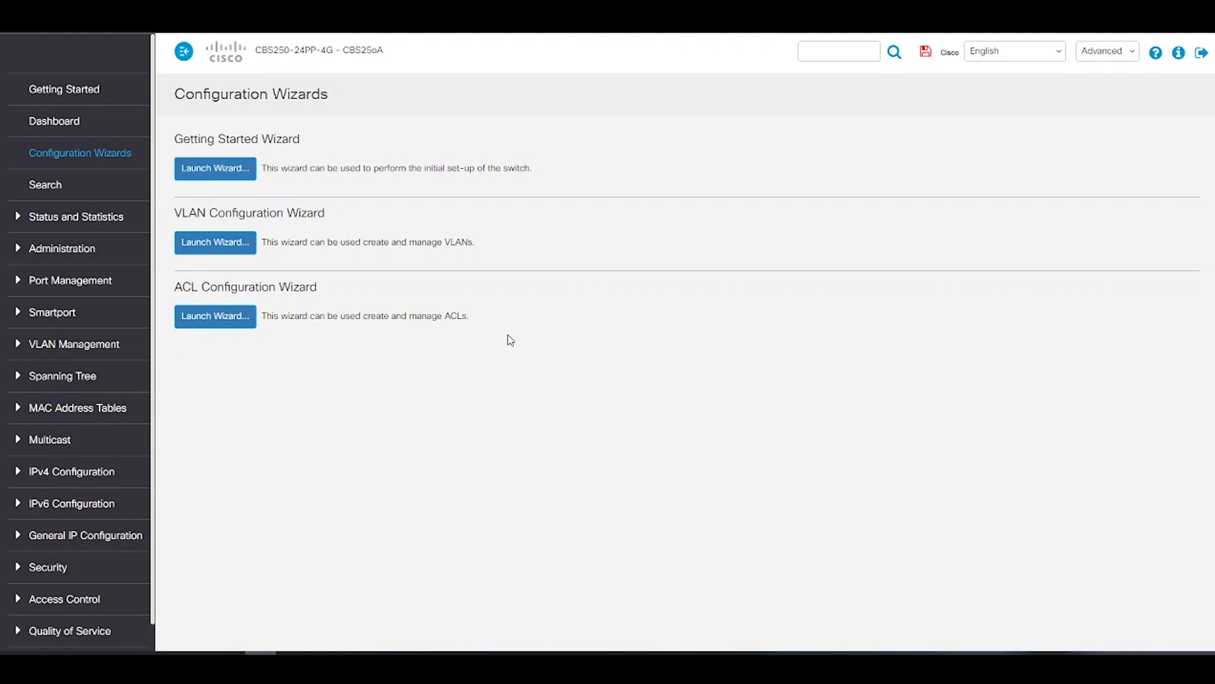
Review System Settings and Firmware Operations, ending on the File Operations page
left_click(50, 250)
scroll(82, 254, "down", 5)
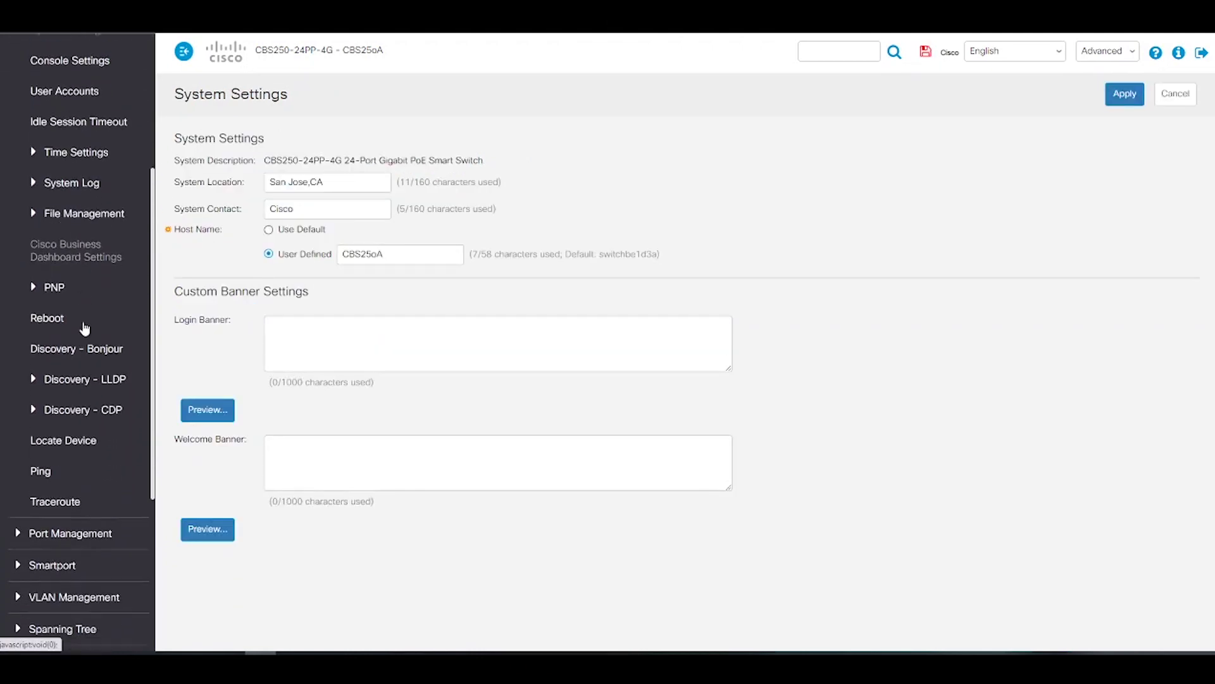
left_click(114, 145)
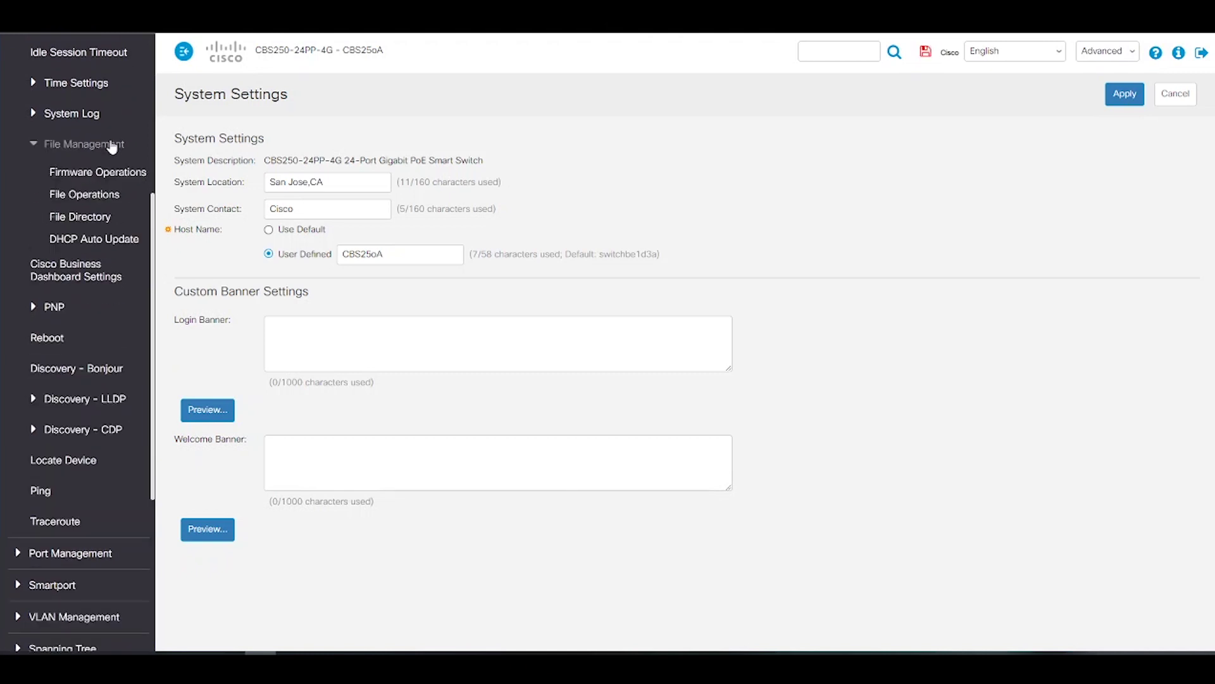
left_click(119, 171)
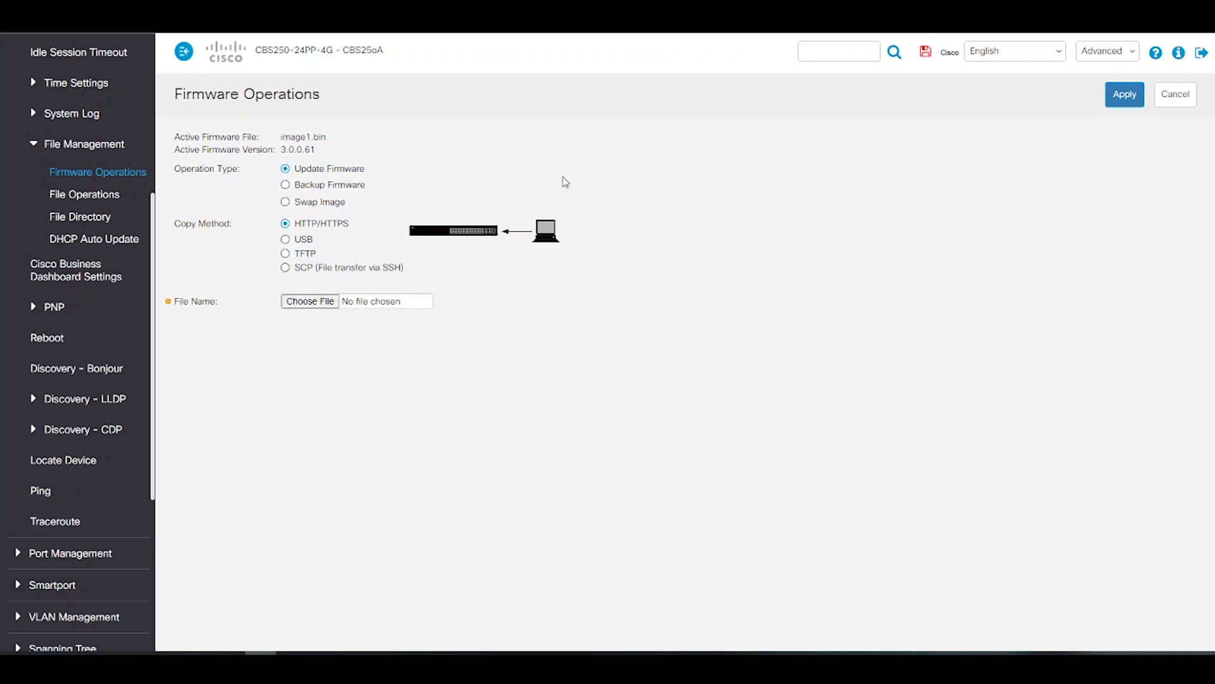
left_click(67, 197)
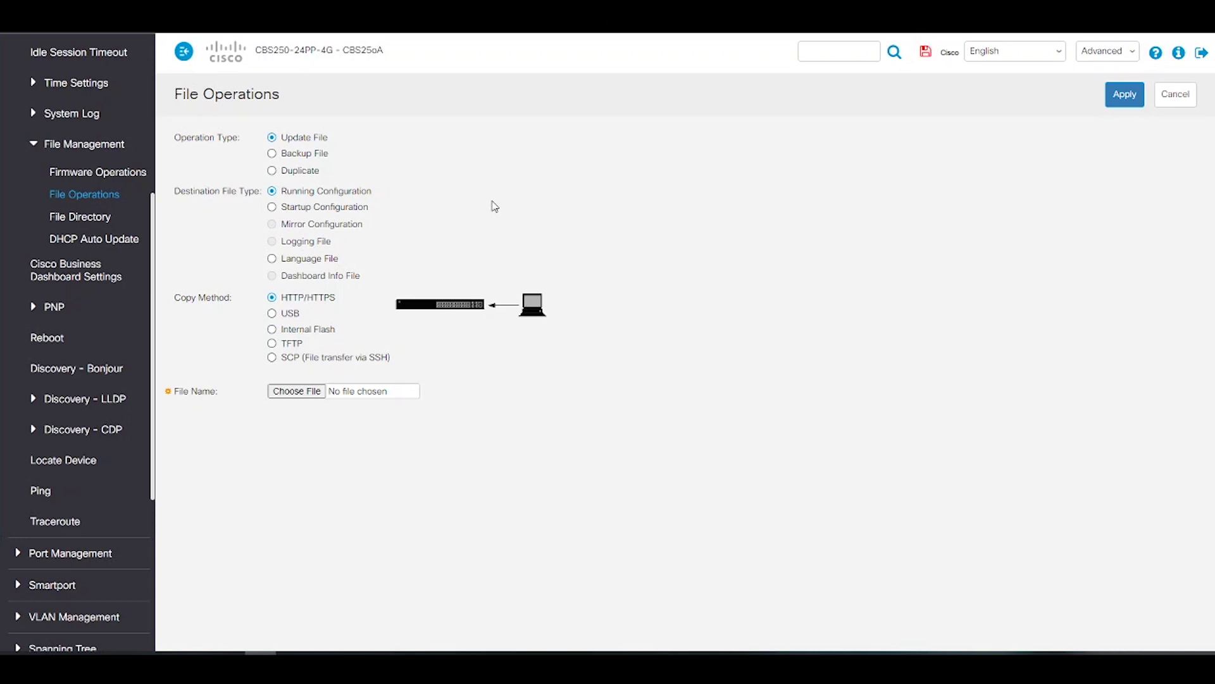
scroll(82, 158, "up", 3)
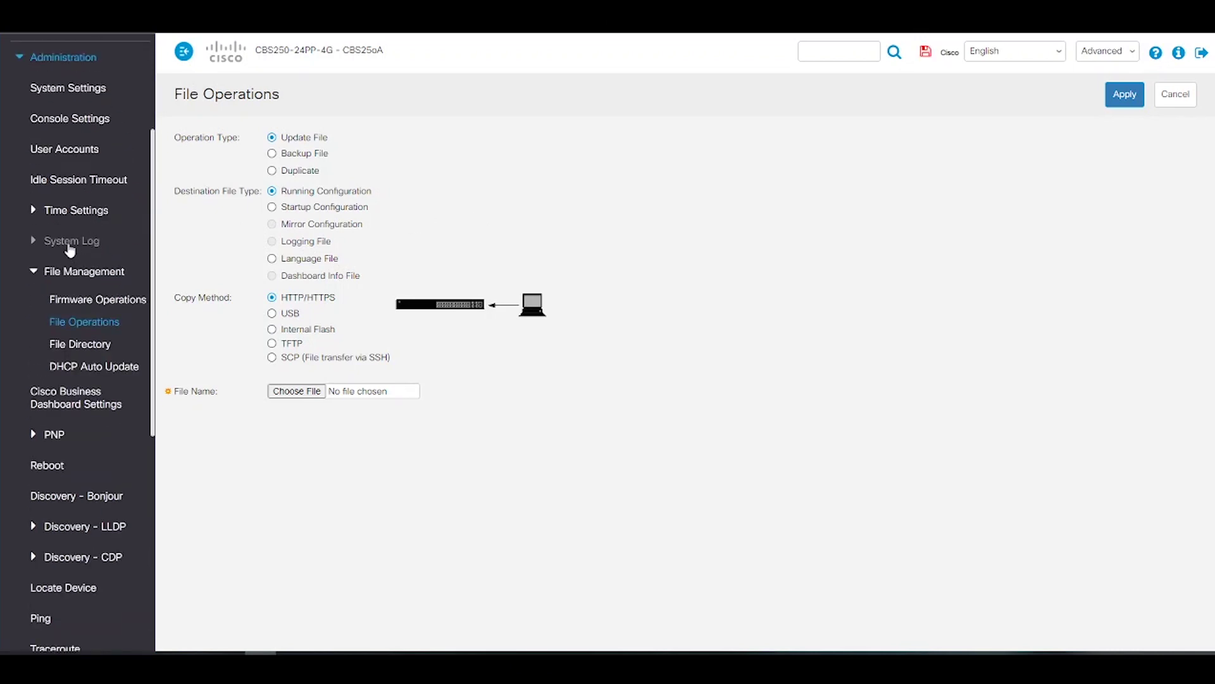
Review the Log Settings and Remote Log Servers pages, then bring up the Ping page
left_click(70, 247)
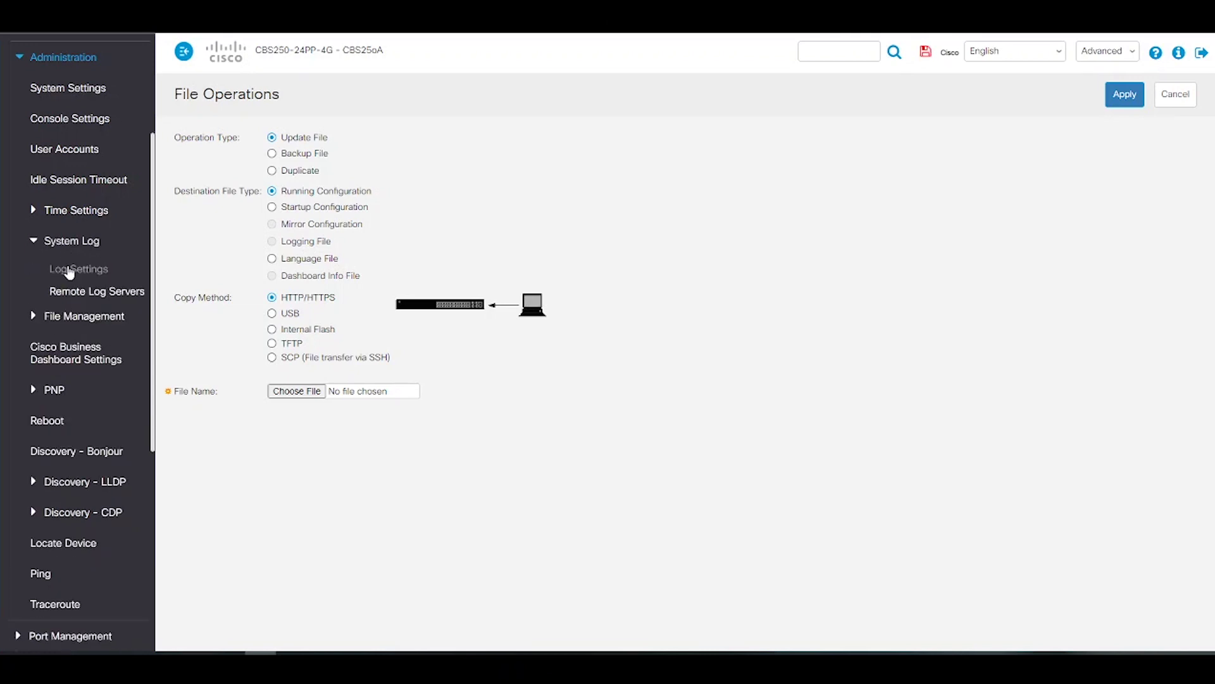
left_click(70, 271)
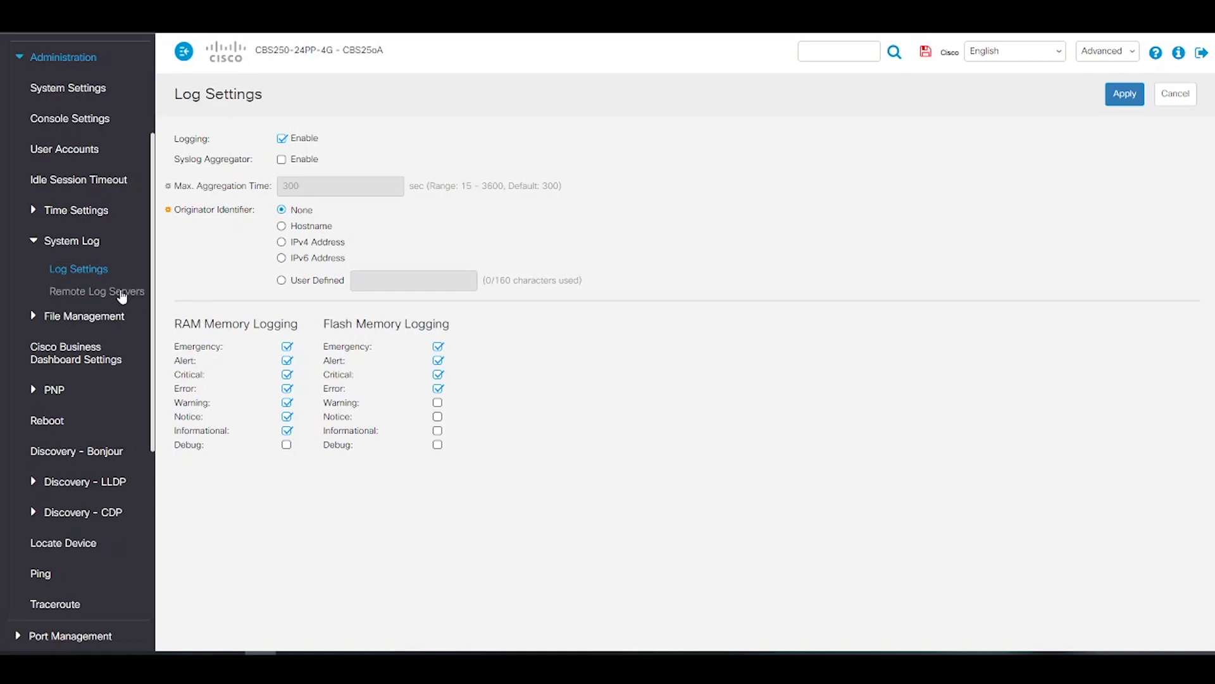
left_click(120, 293)
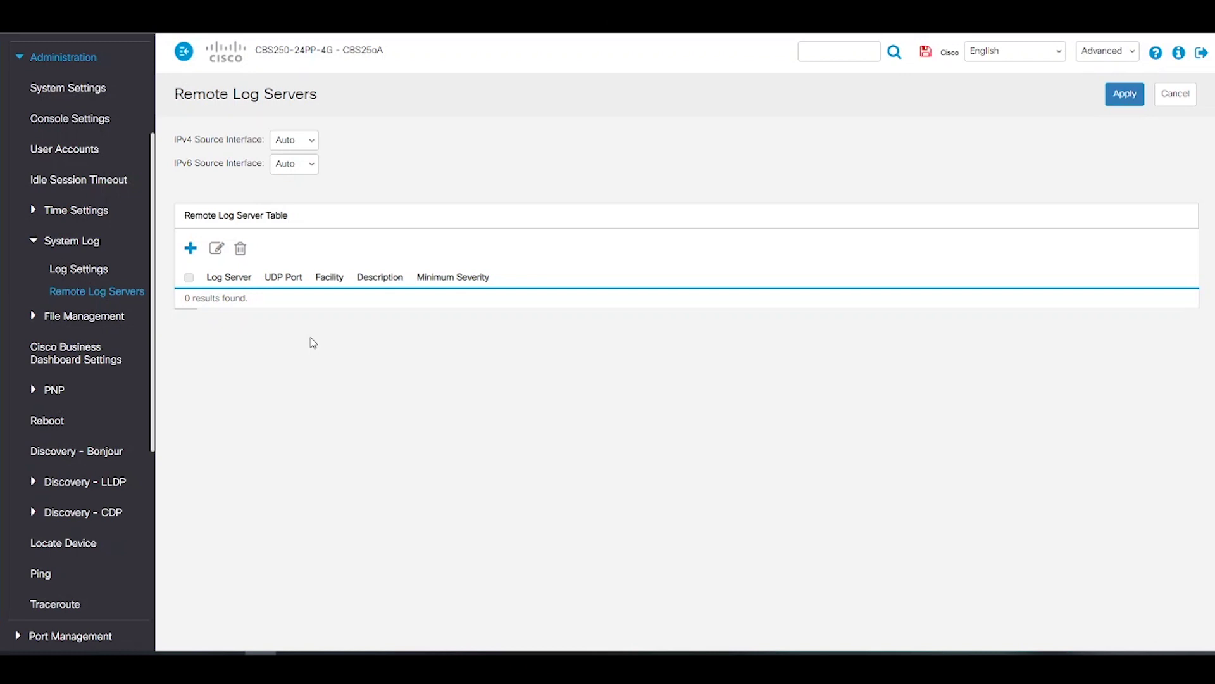
left_click(39, 572)
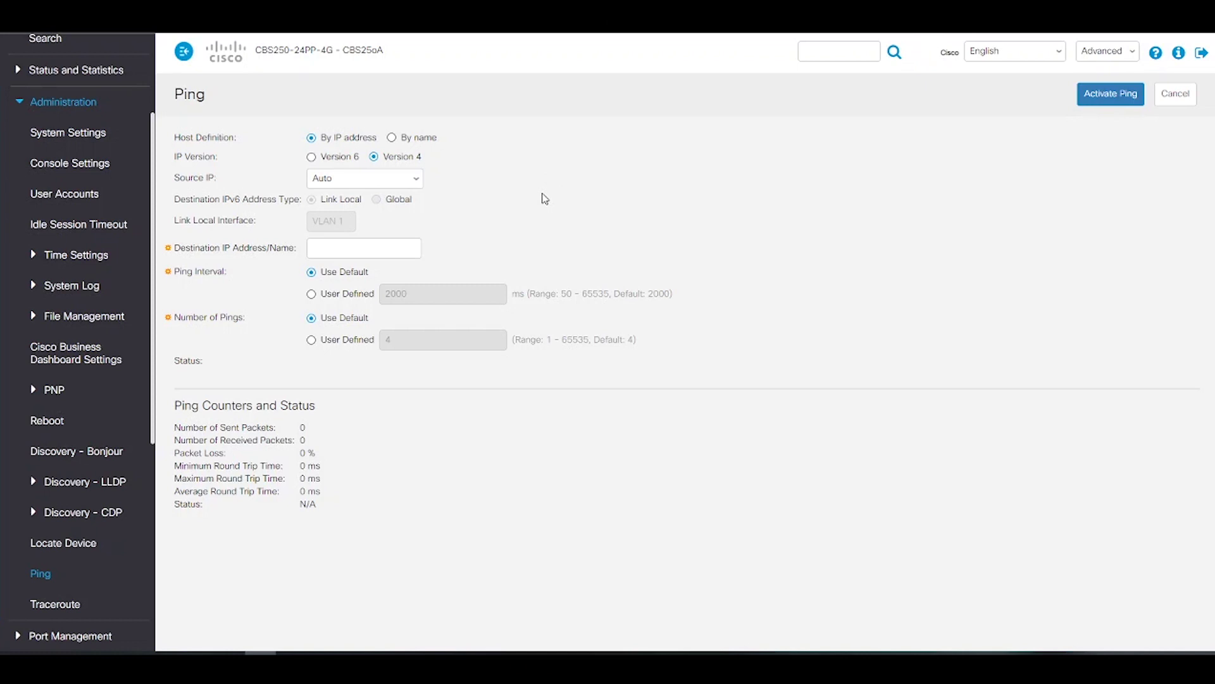
left_click(383, 249)
Ping 8.8.8.8 from the switch and check the net unreachable, 100% loss result
type("8.8.8.8")
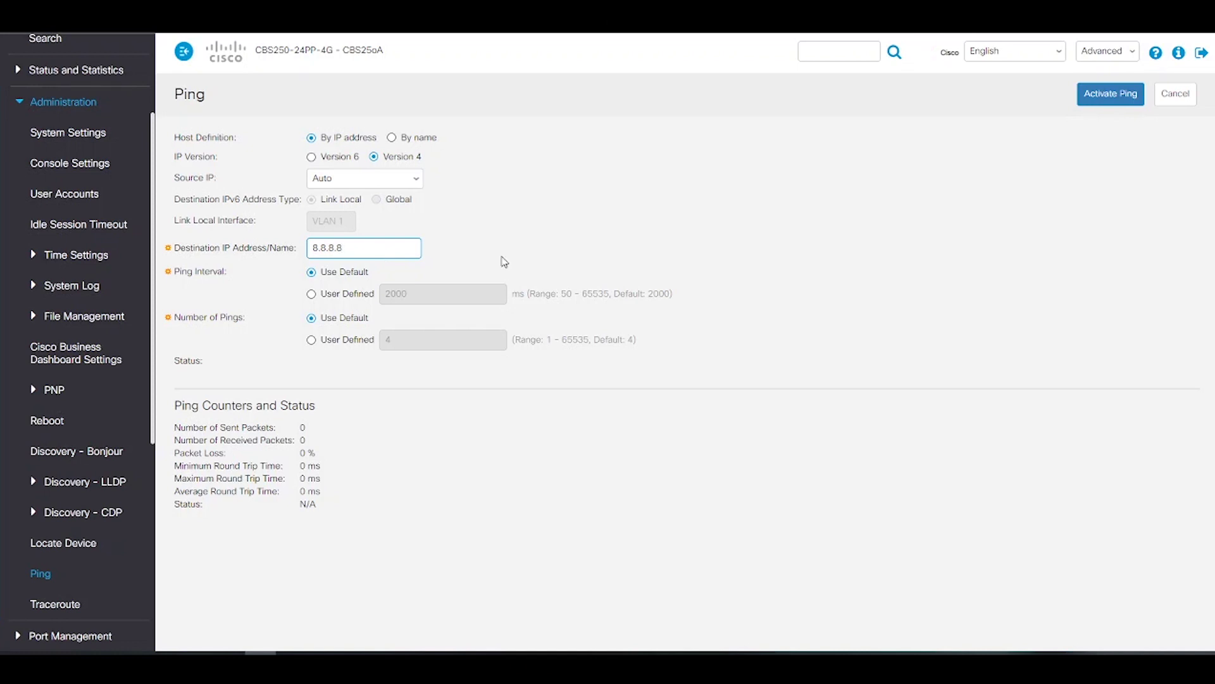
left_click(1109, 96)
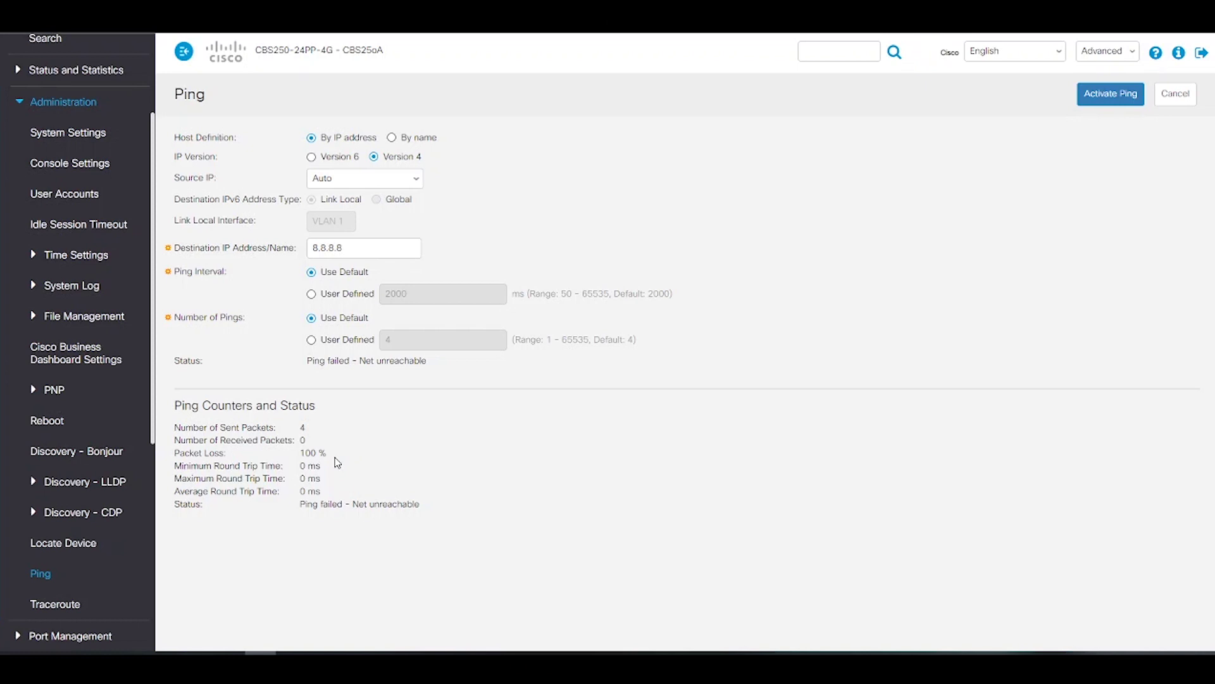
scroll(117, 426, "down", 3)
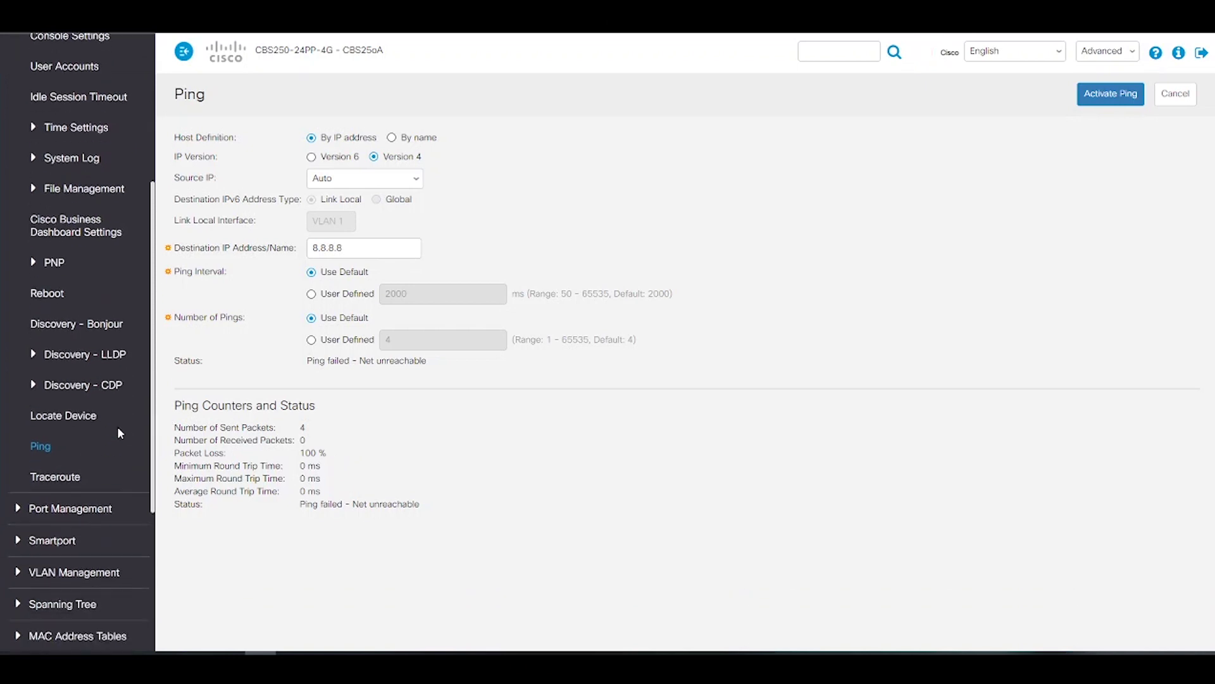
Open PoE Properties under Port Management to see 100 W nominal and 0 W consumed power
left_click(111, 442)
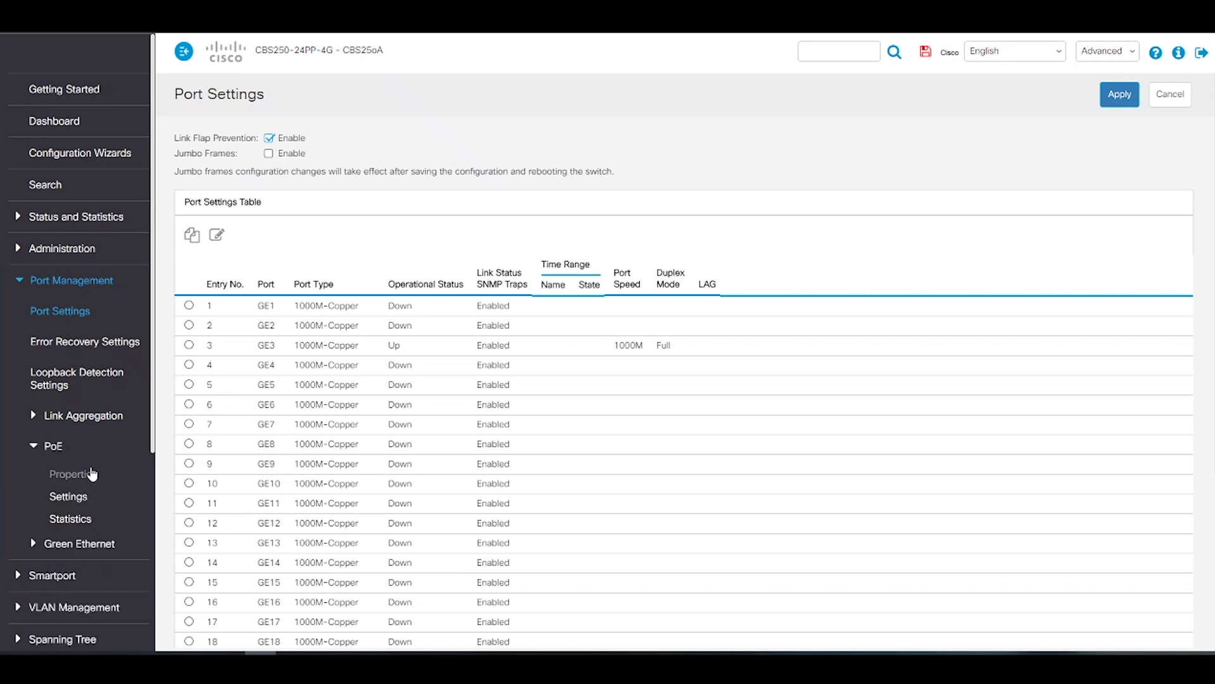
left_click(93, 474)
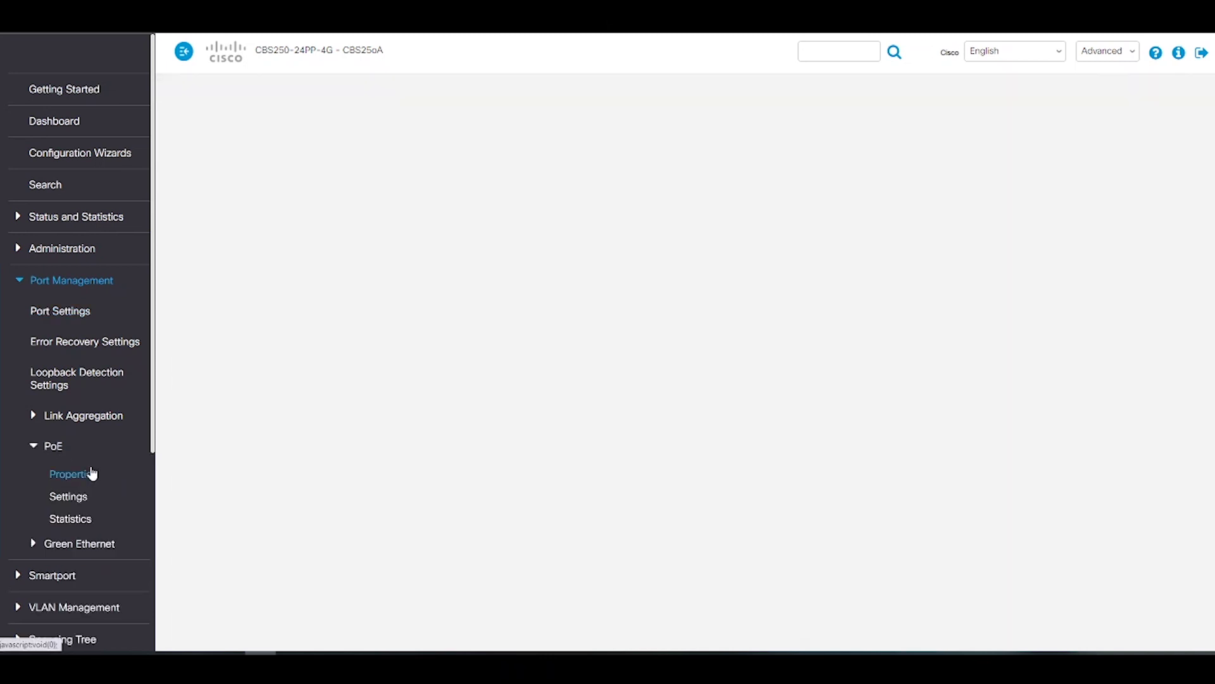